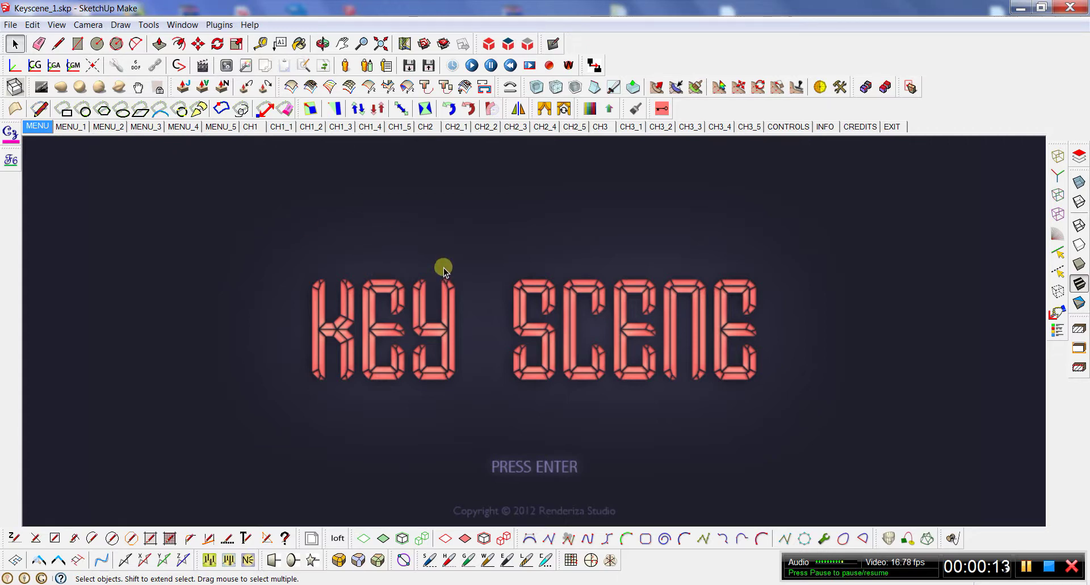
left_click(662, 109)
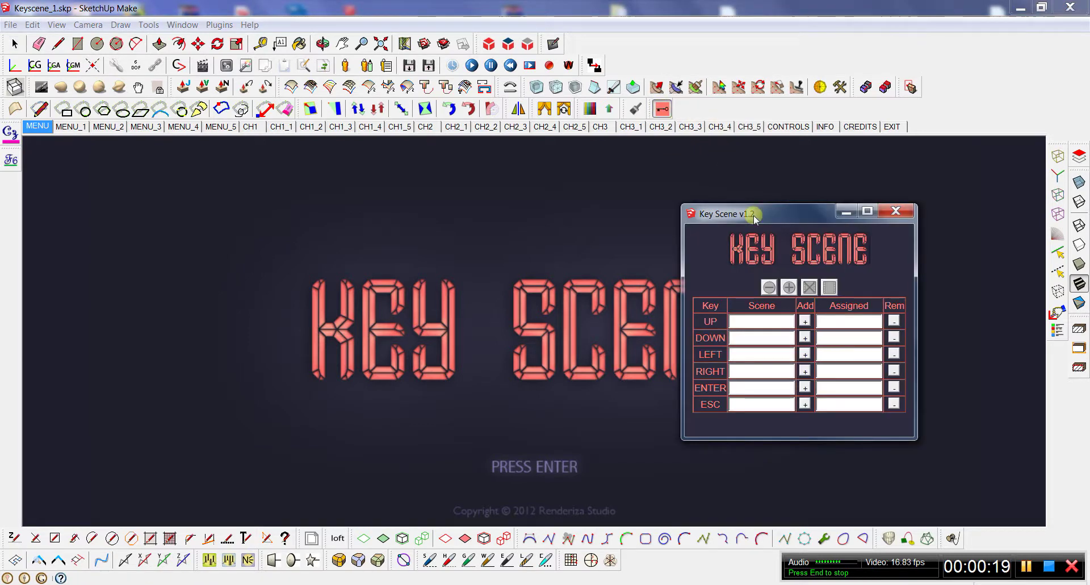
left_click_drag(761, 220, 848, 183)
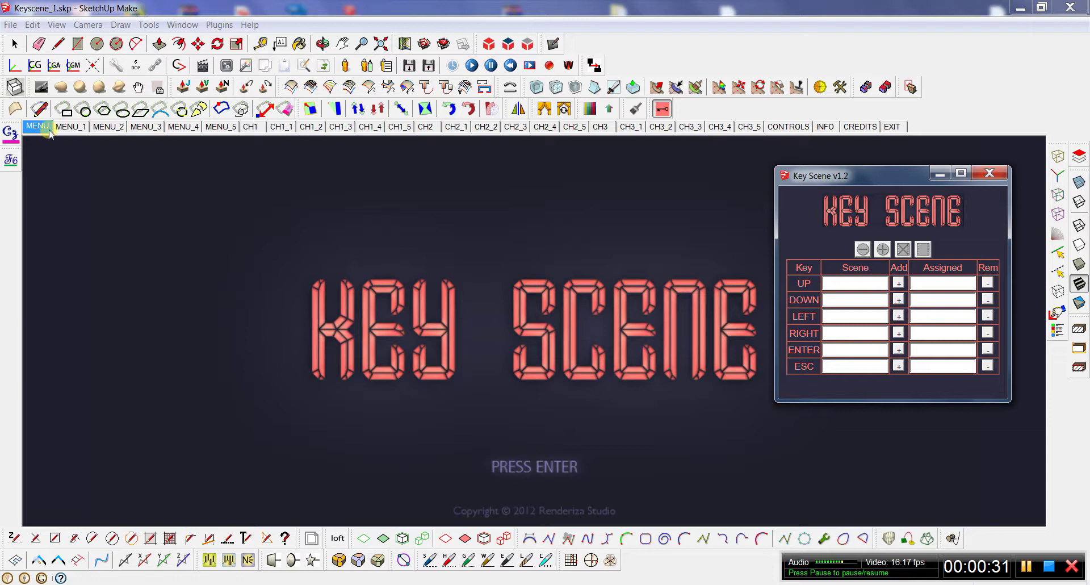
left_click(146, 126)
left_click(197, 129)
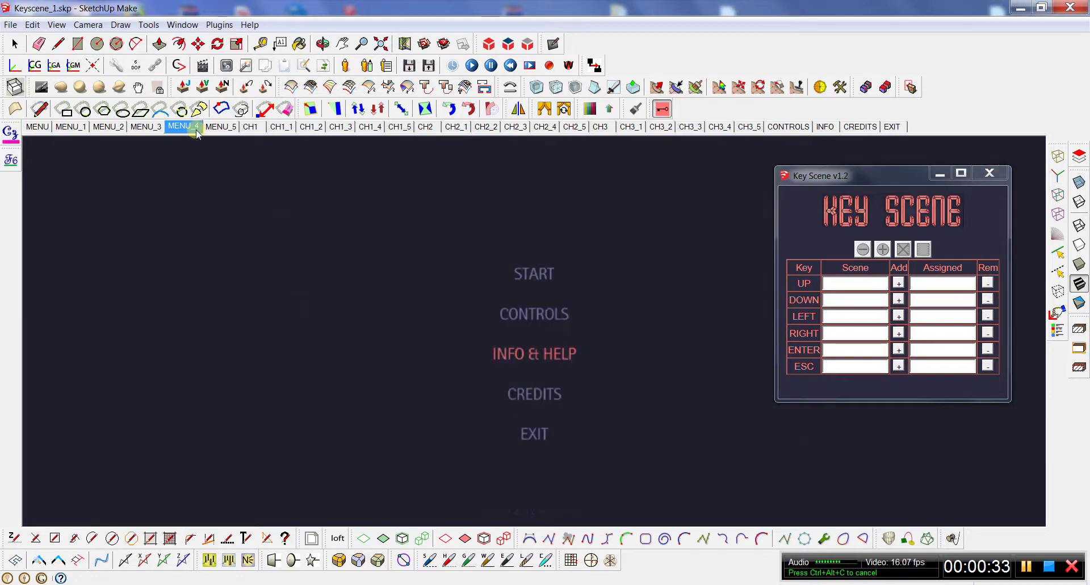
left_click(341, 127)
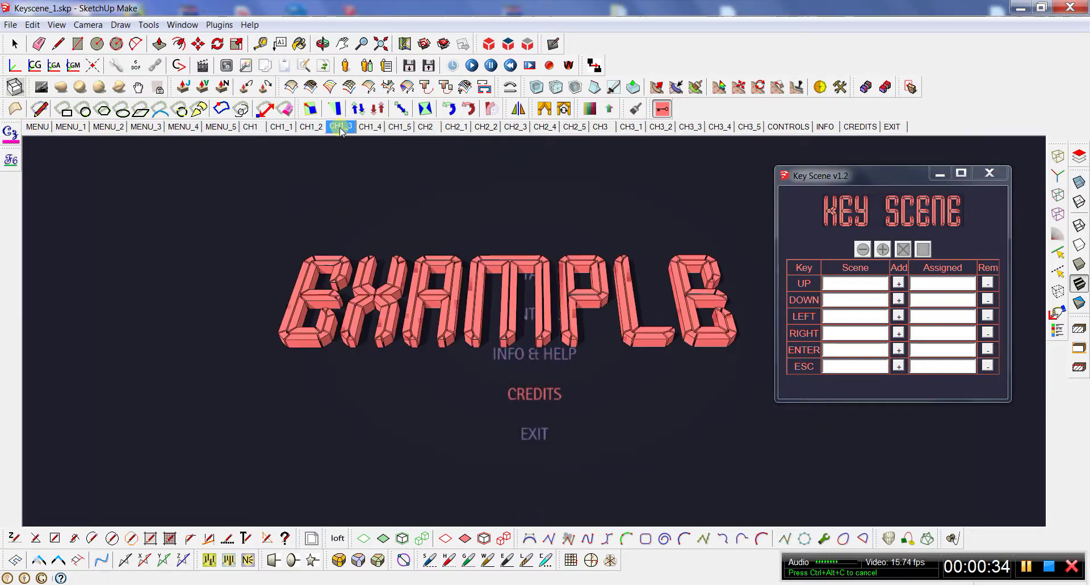
left_click(426, 126)
left_click(515, 127)
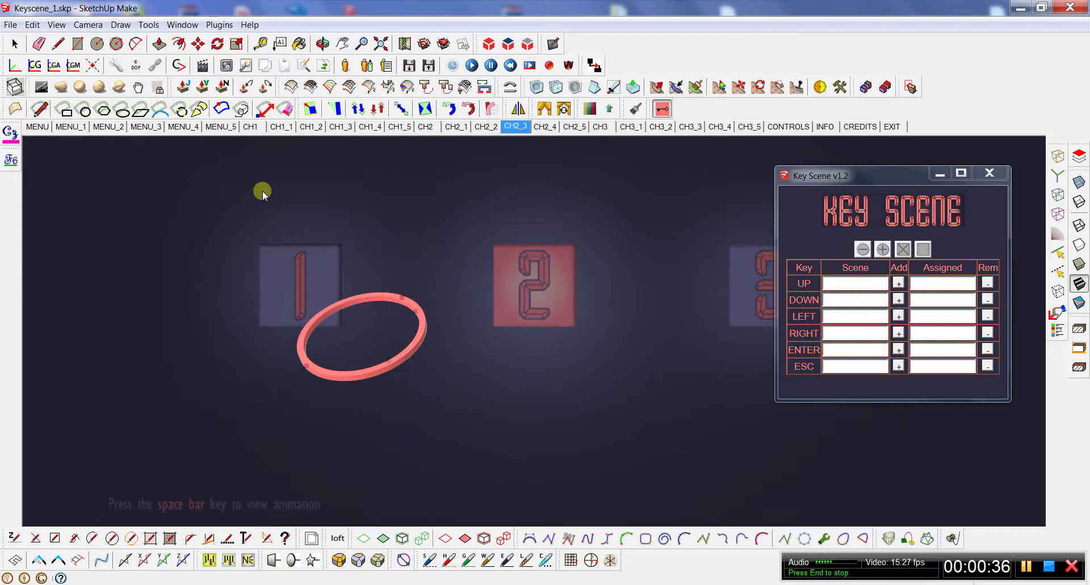
left_click(75, 128)
left_click(108, 127)
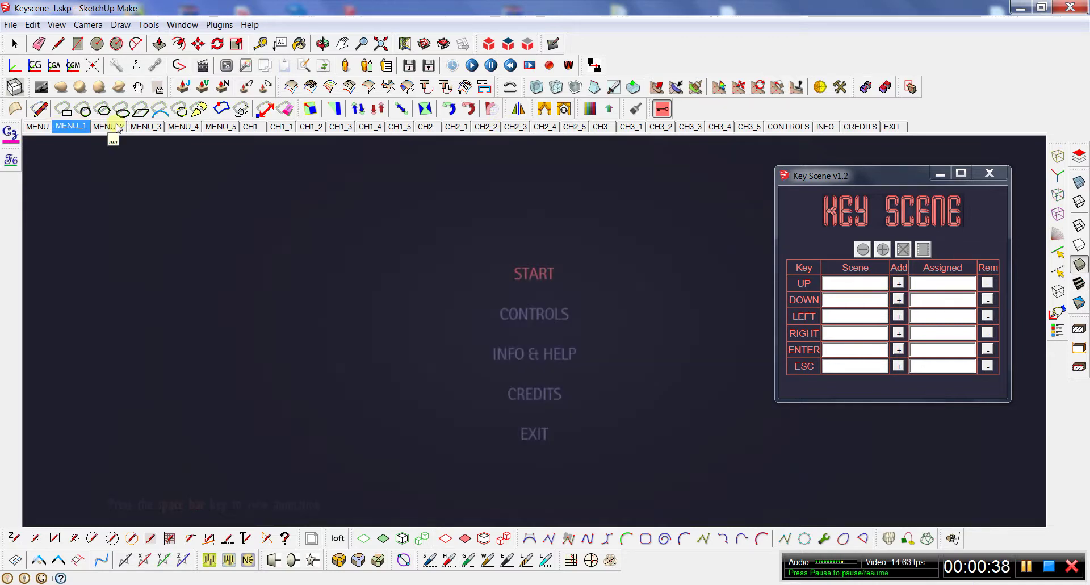
left_click(160, 128)
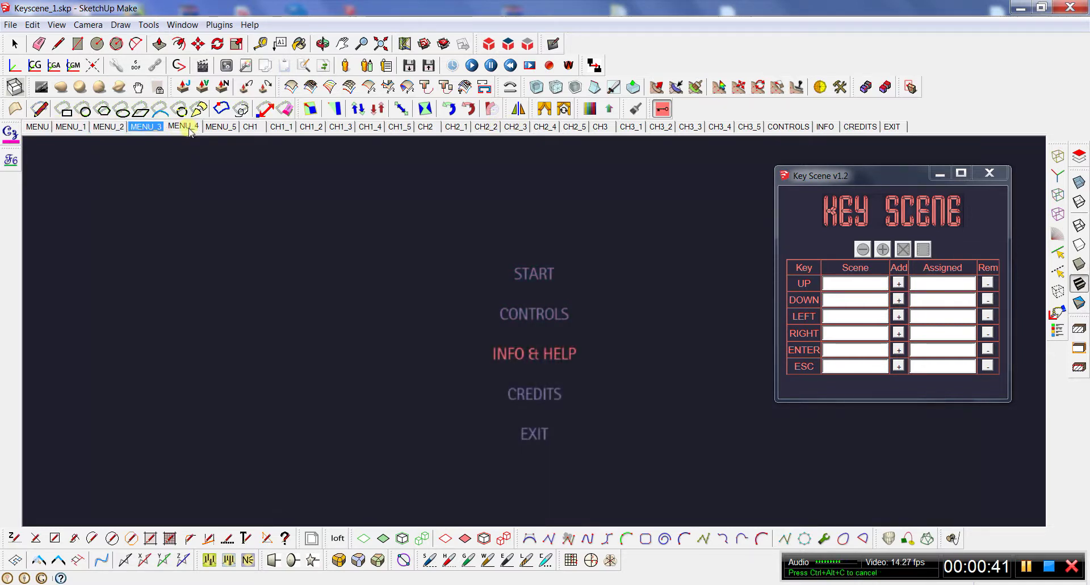
left_click(184, 127)
left_click(221, 126)
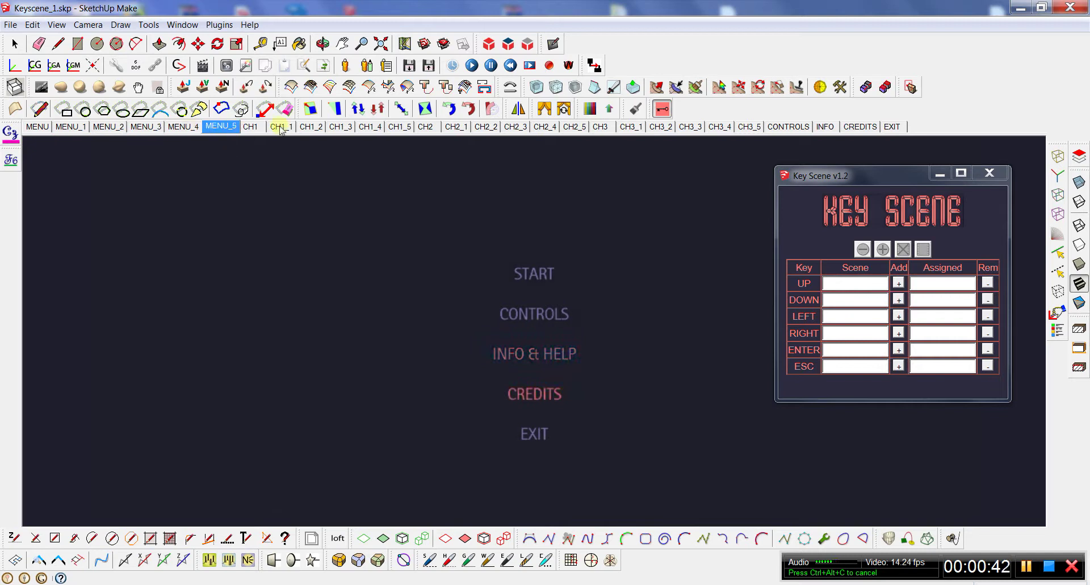
left_click(249, 127)
left_click(281, 126)
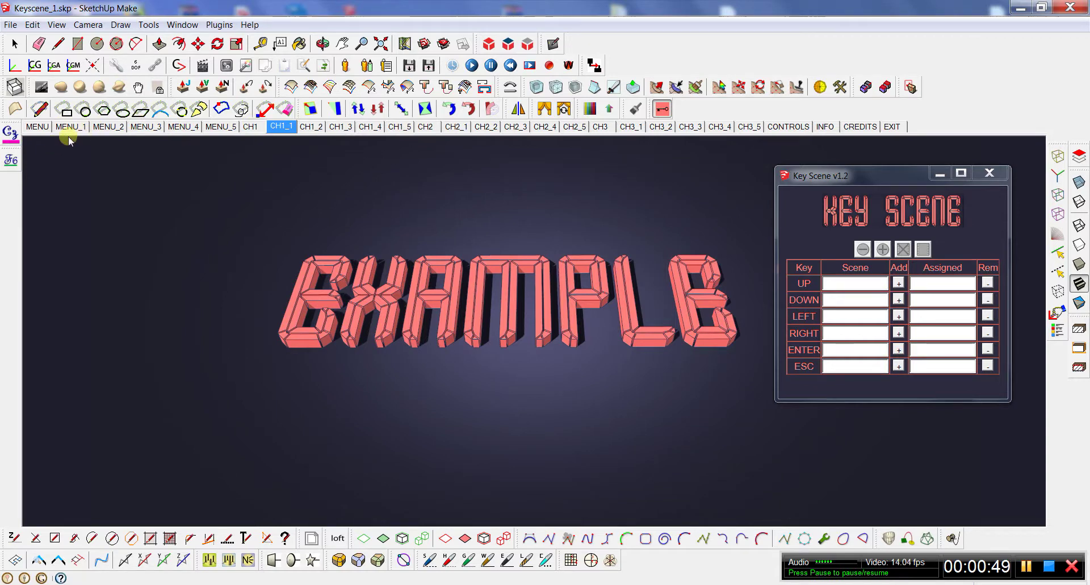
left_click(36, 129)
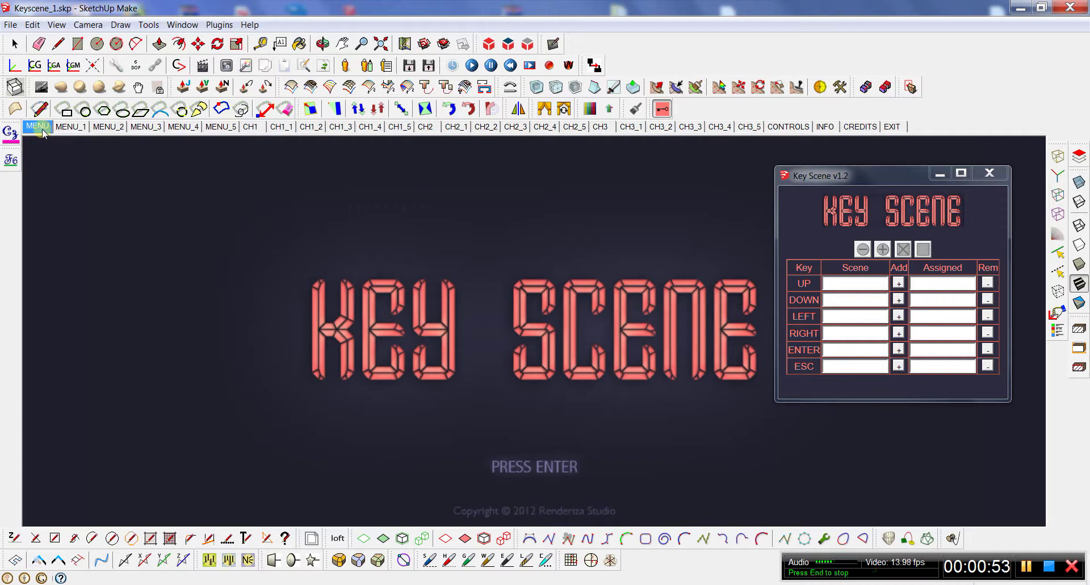
- Move the Key Scene dialog aside, preview MENU_1, return to MENU, and select the ENTER Scene field
left_click(799, 177)
left_click_drag(800, 177, 815, 161)
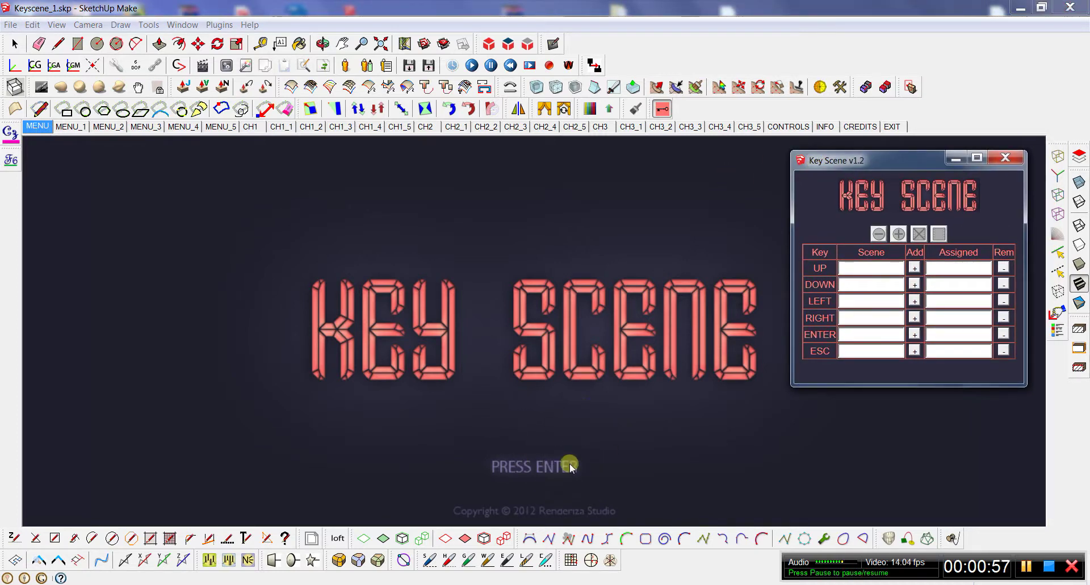
left_click(71, 127)
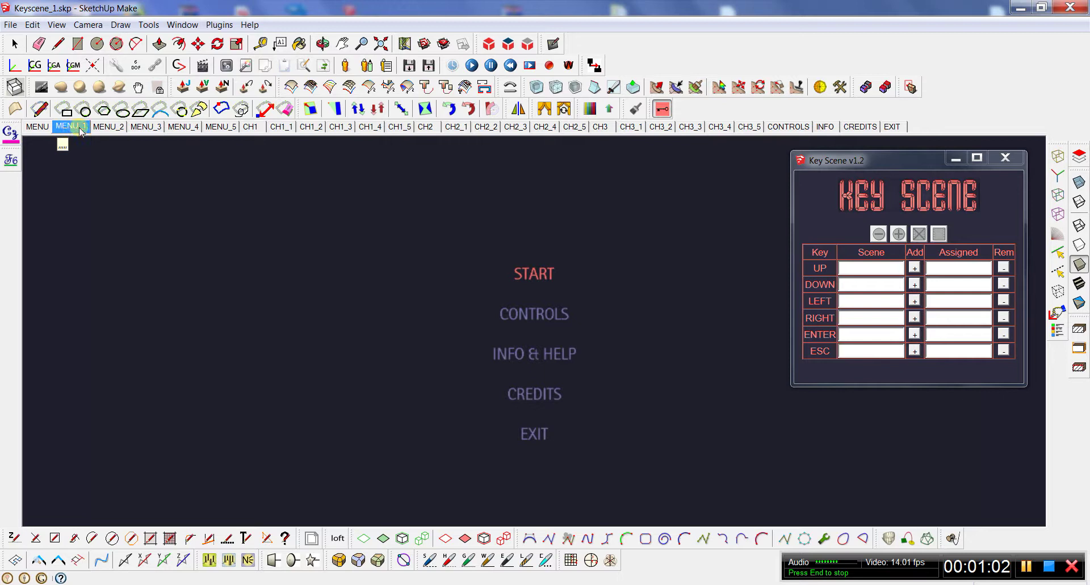
left_click(33, 127)
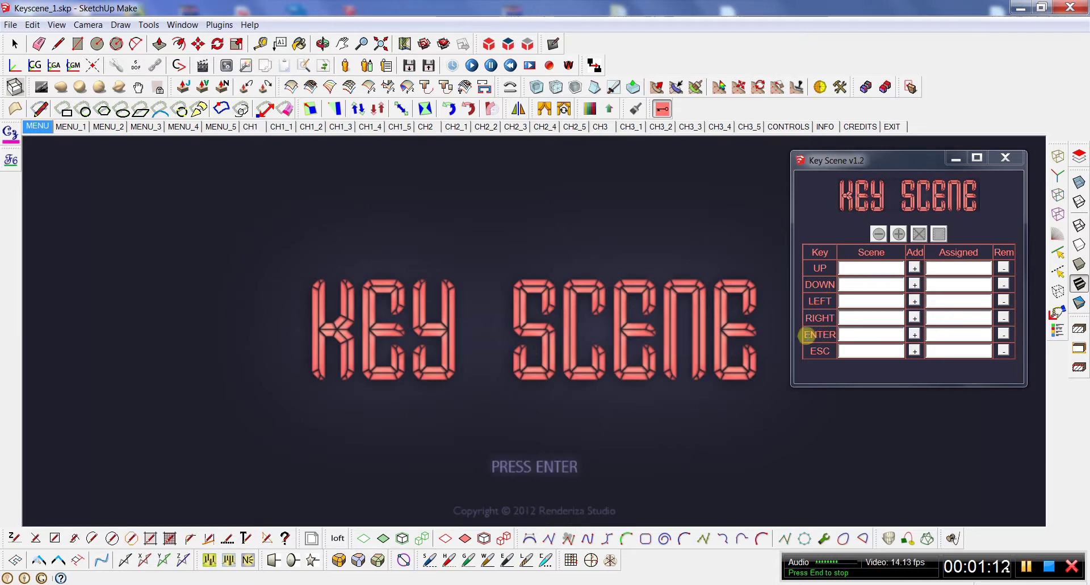
left_click(844, 335)
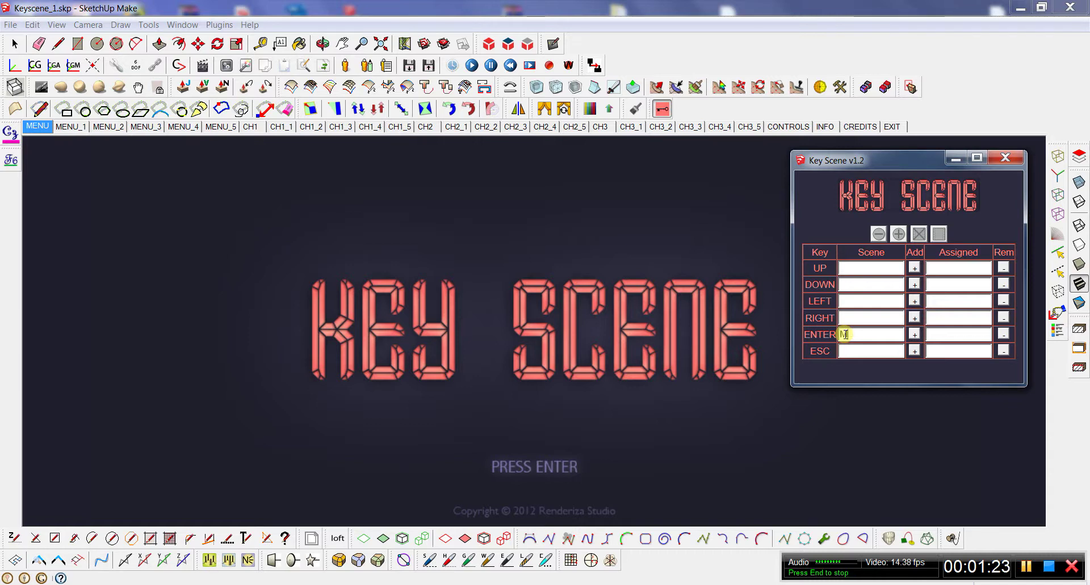
- Enter MENU_1 as the ENTER key's scene and add it
type("ENU_1")
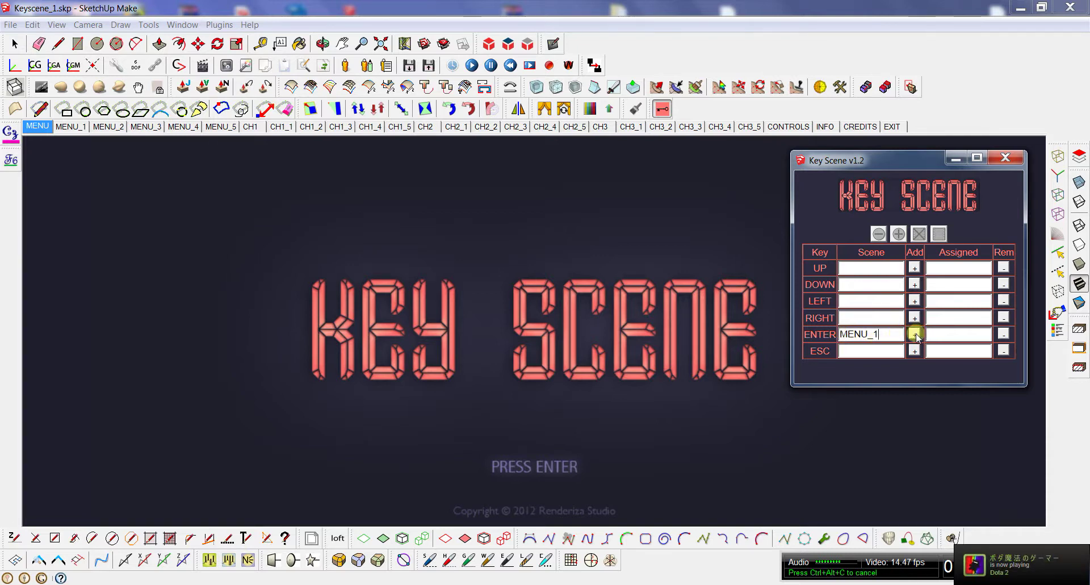
left_click(915, 335)
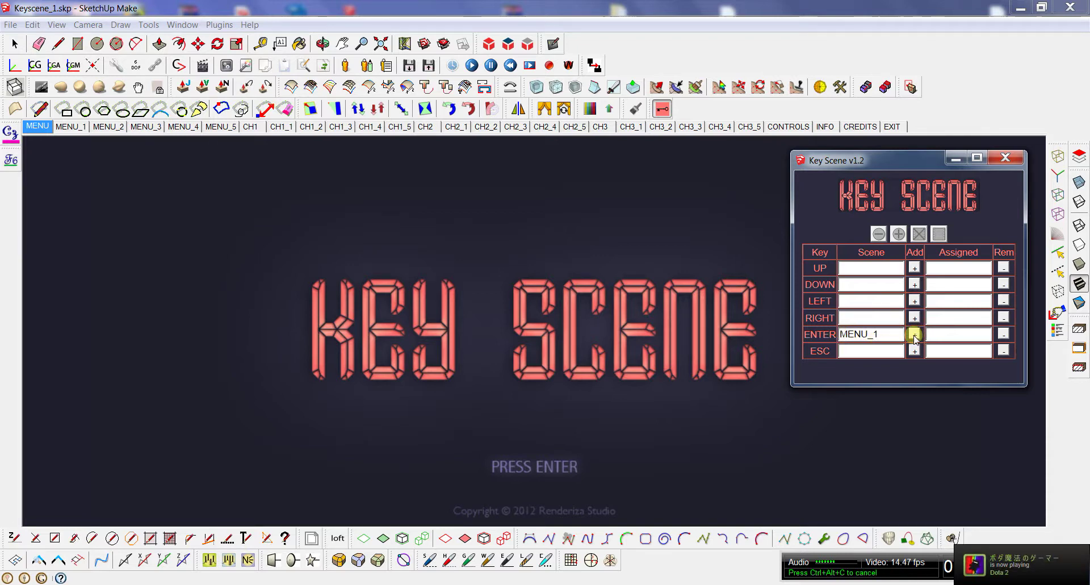
left_click(915, 335)
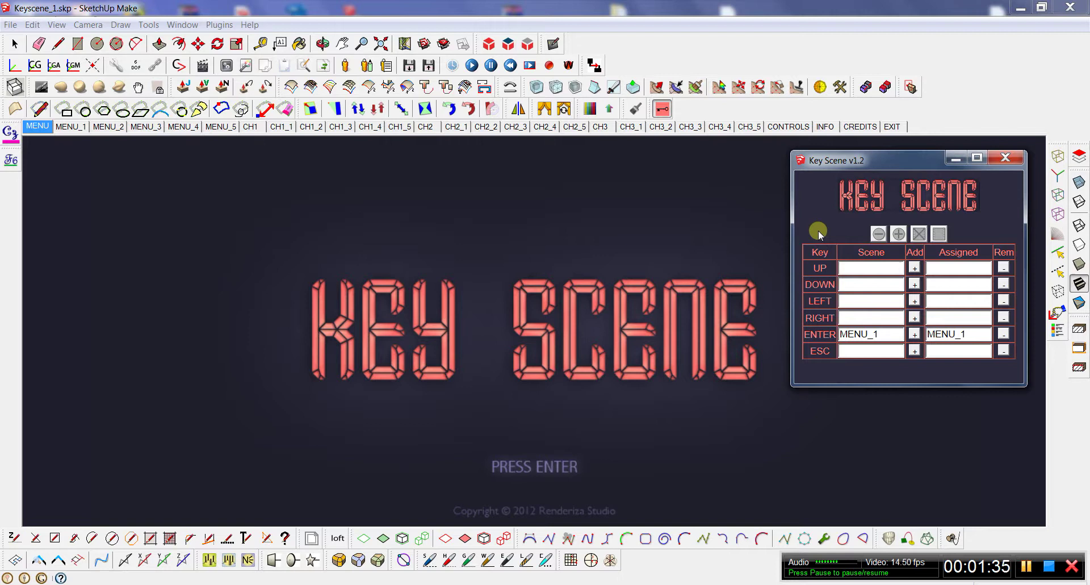
- Test Enter twice, then check the MENU_1, MENU_2 and MENU_1 scenes
key("Return")
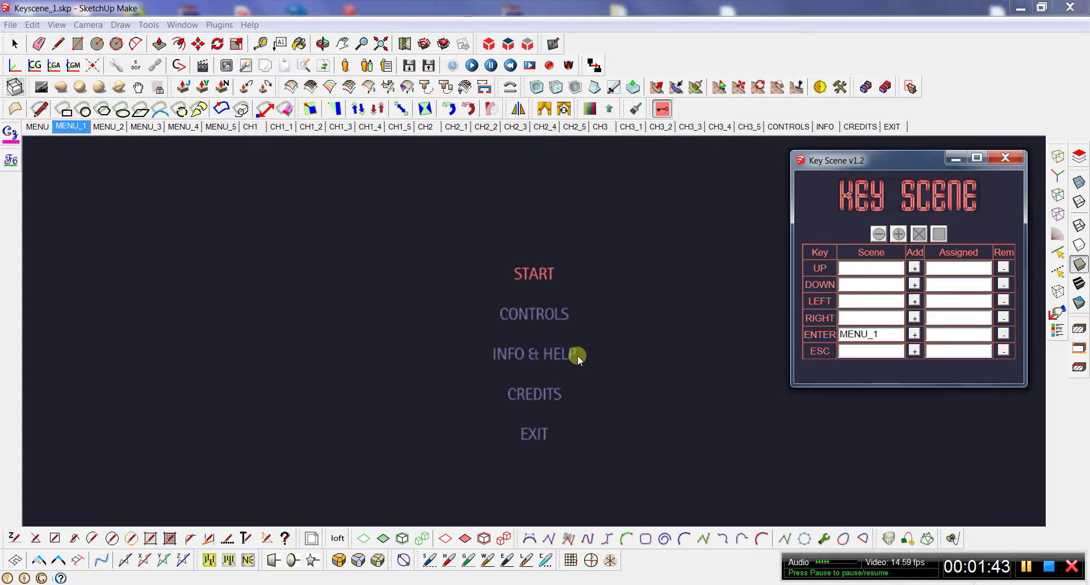
key("Return")
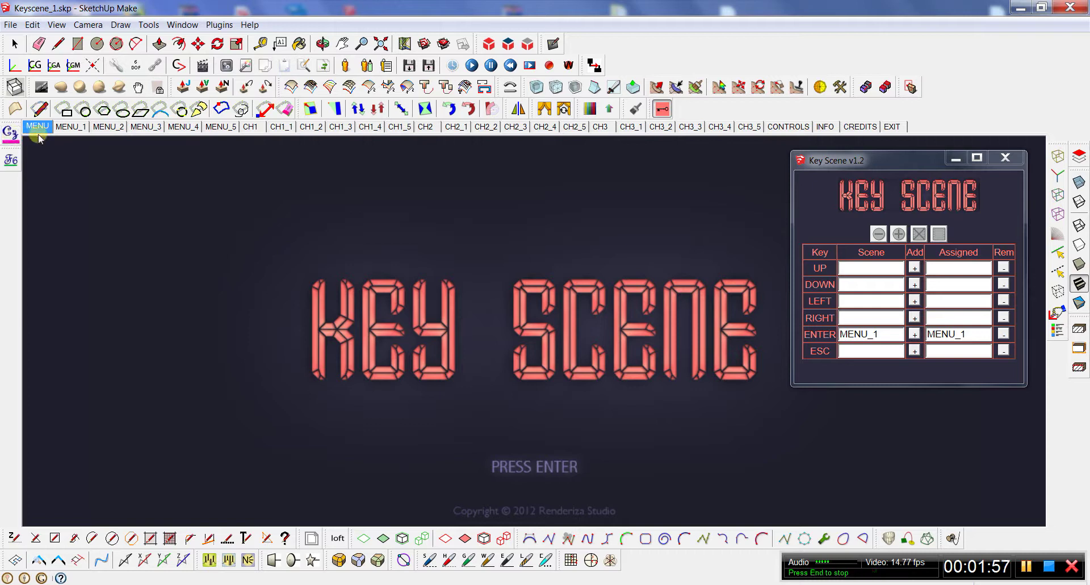
left_click(70, 127)
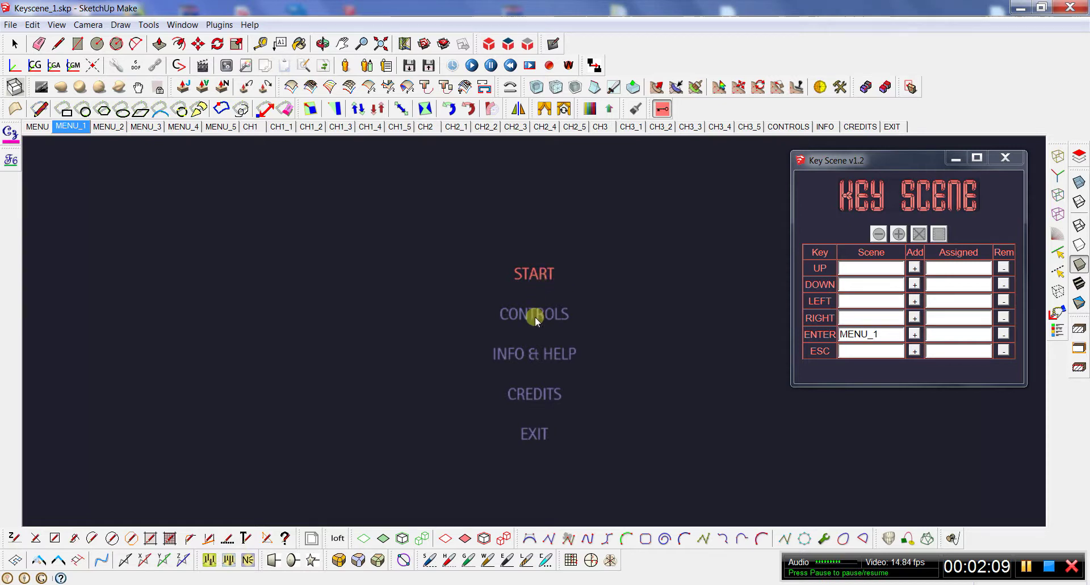
left_click(109, 127)
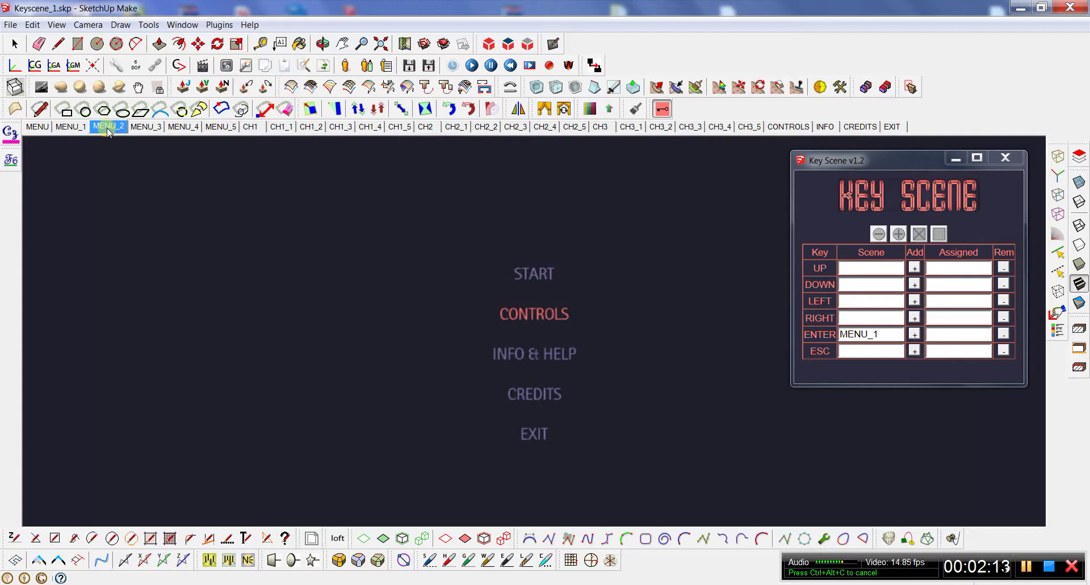
left_click(68, 127)
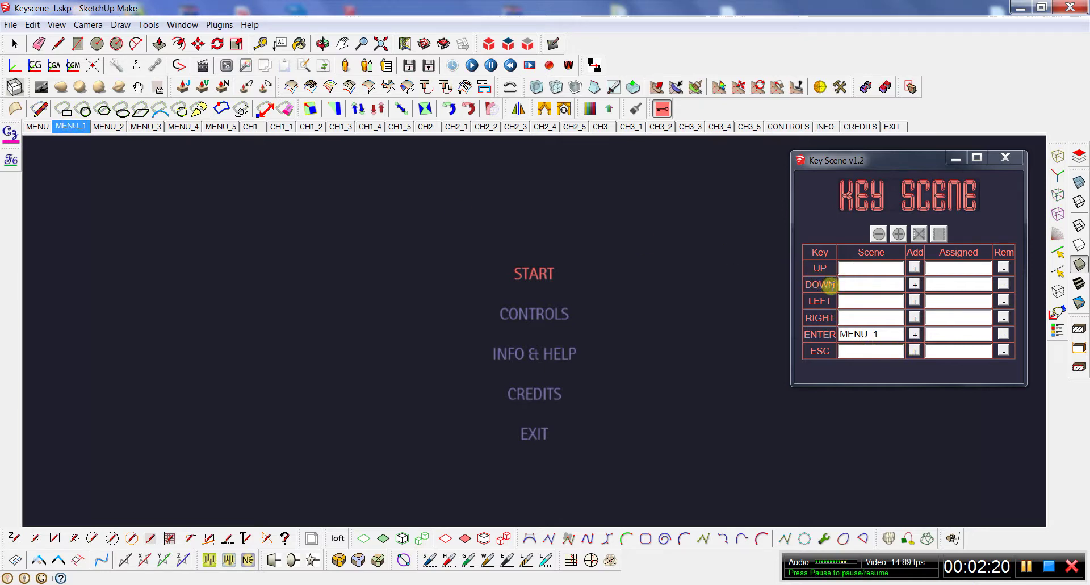
- Assign DOWN to MENU_2 on MENU_1, then DOWN to MENU_3 on MENU_2
left_click(846, 284)
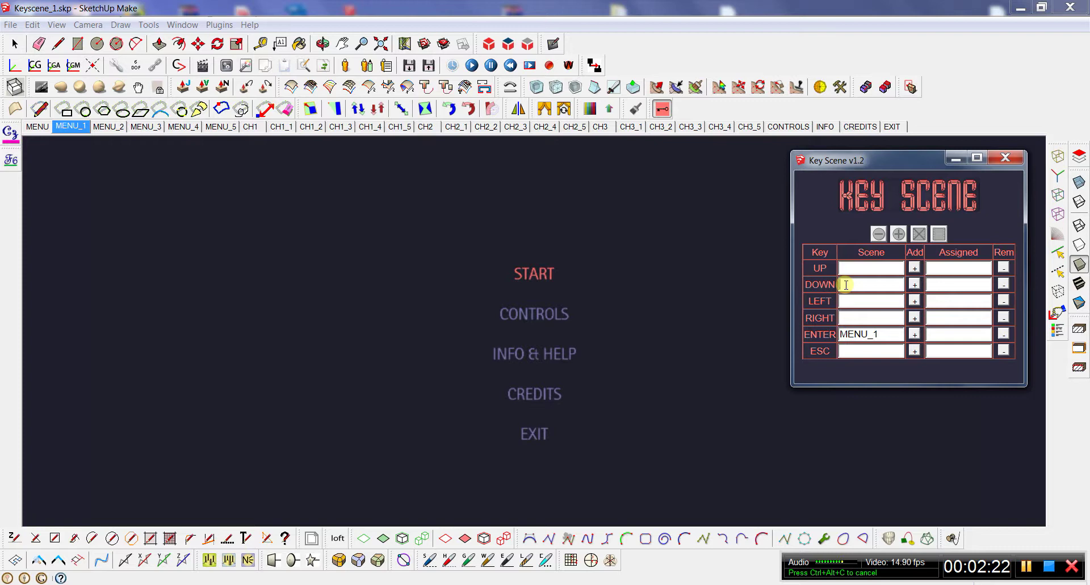
type("MENU_2")
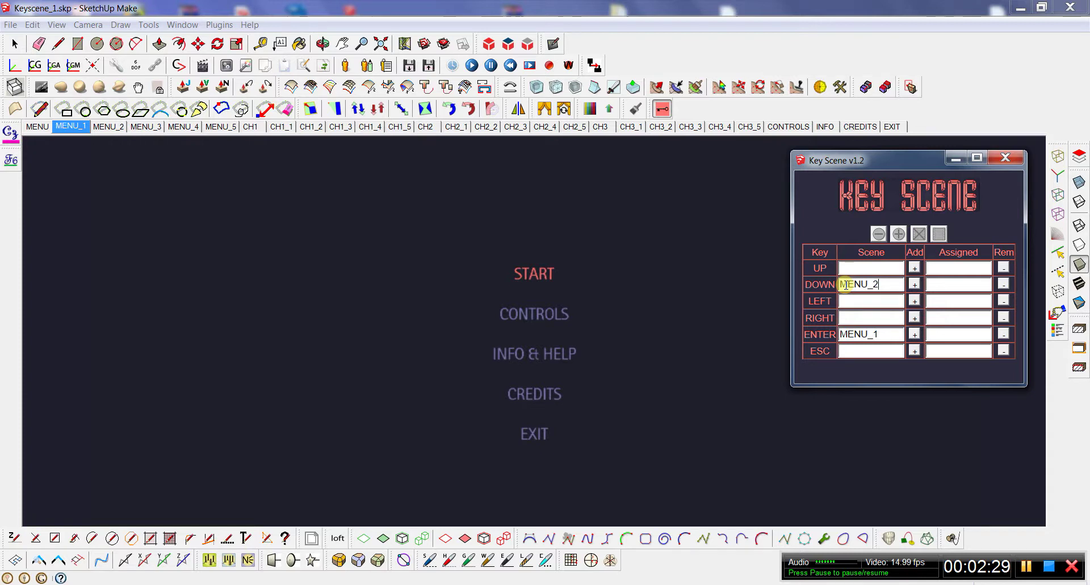
left_click(914, 284)
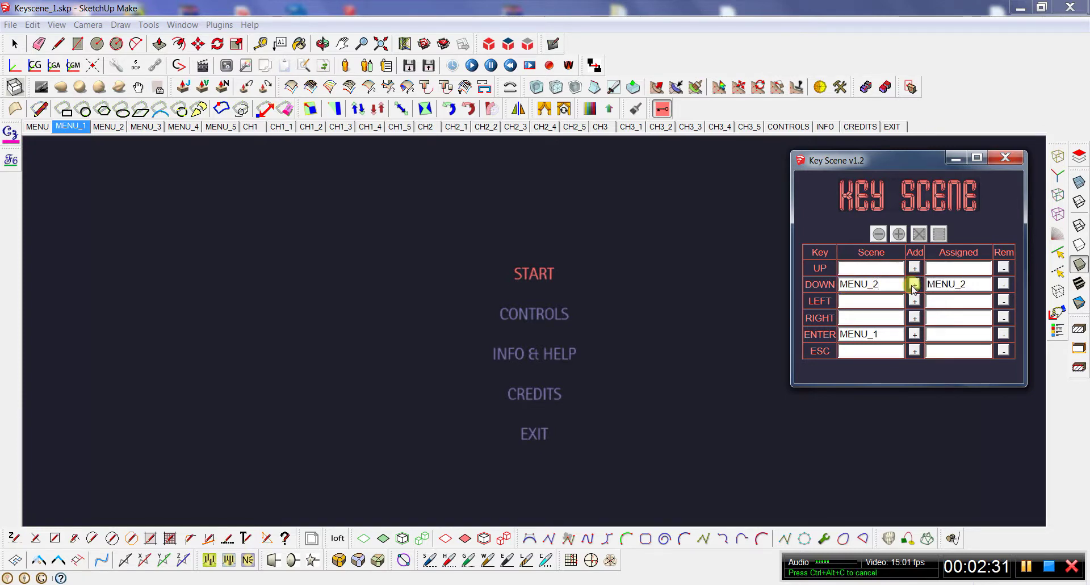
left_click(109, 127)
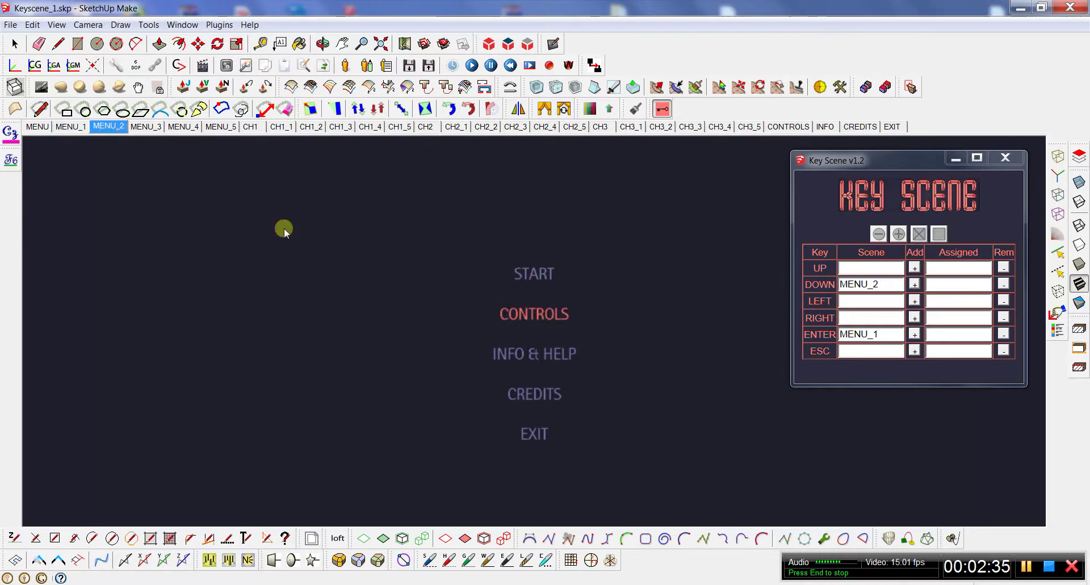
left_click(875, 285)
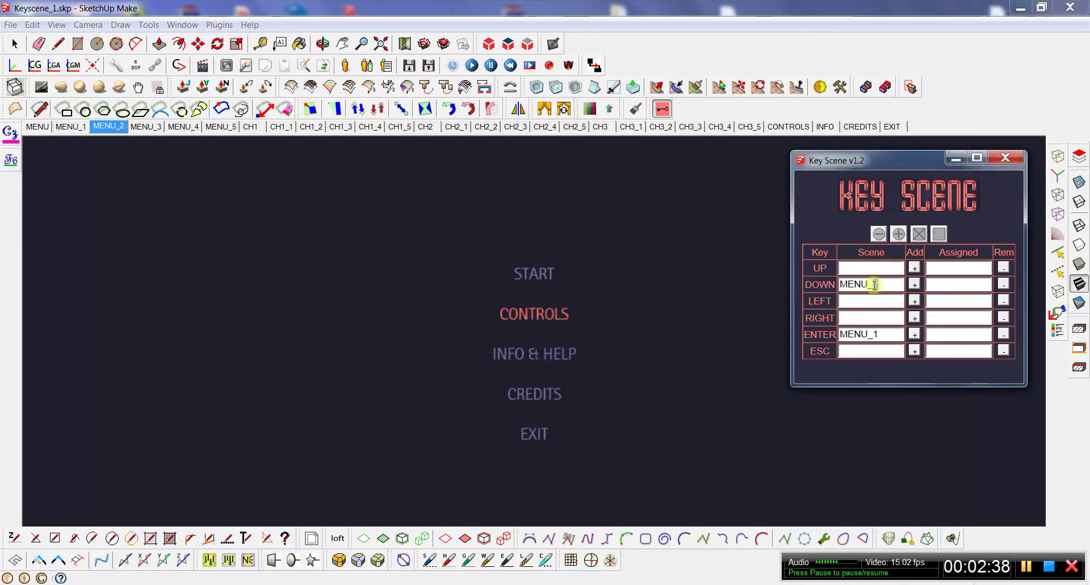
left_click(915, 284)
- On the MENU_3 scene, change the DOWN target to MENU_4
left_click(143, 127)
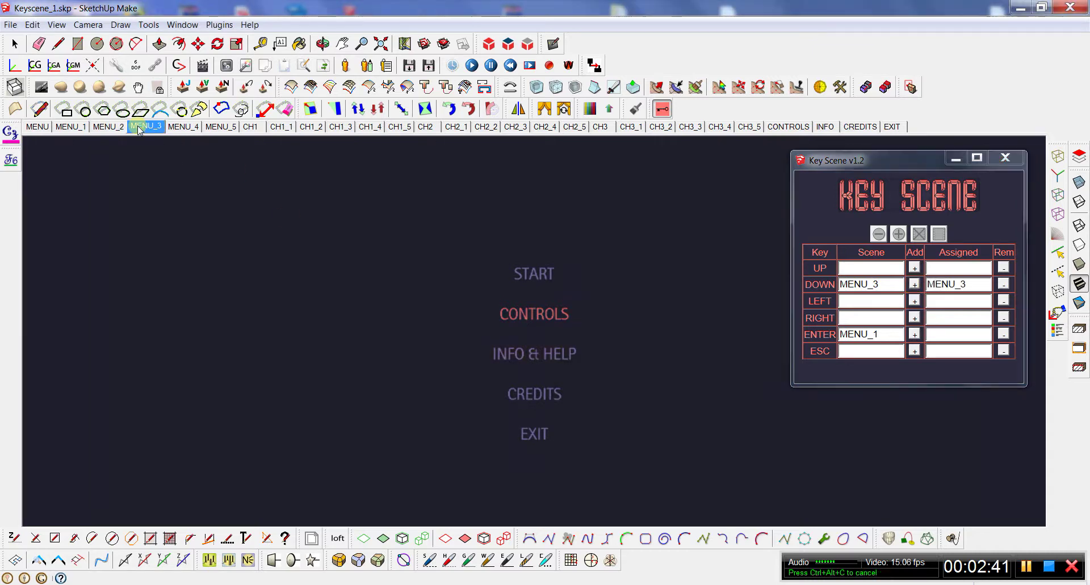
left_click(875, 284)
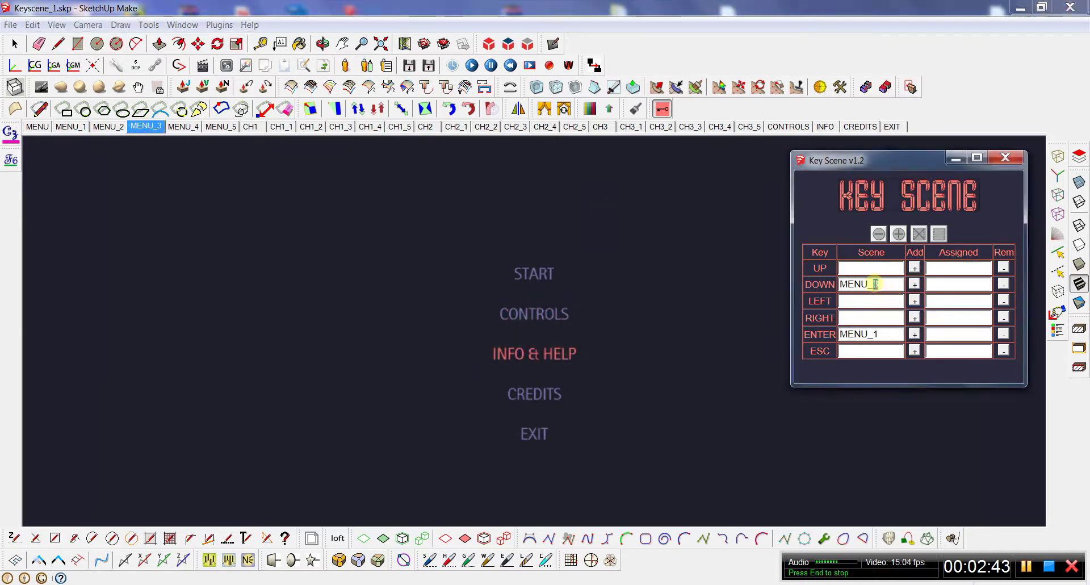
key("BackSpace")
type("4")
left_click(914, 284)
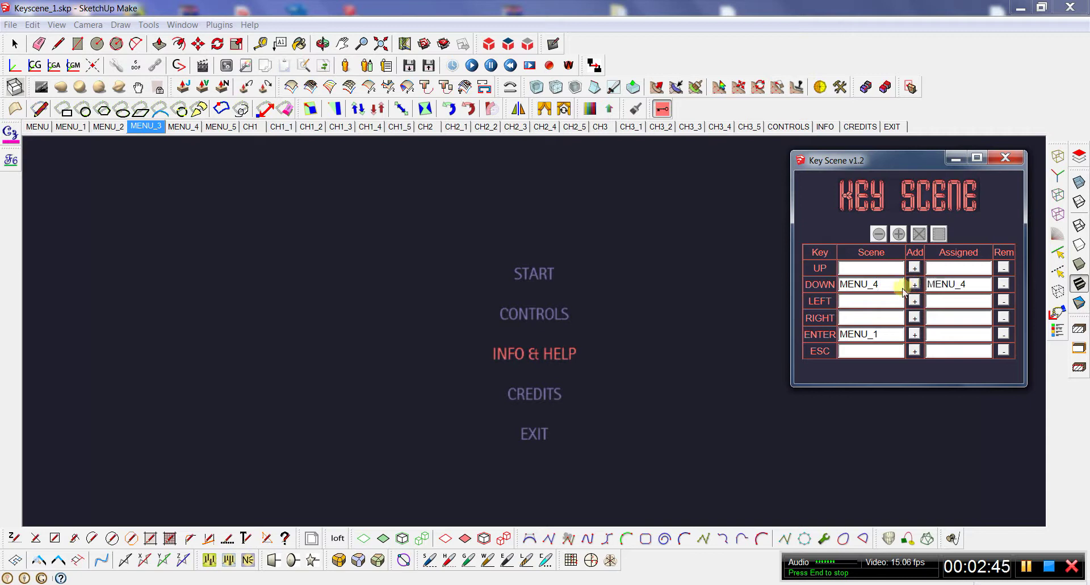
- Set DOWN to MENU_5 on MENU_4 and to MENU_1 on MENU_5
left_click(184, 126)
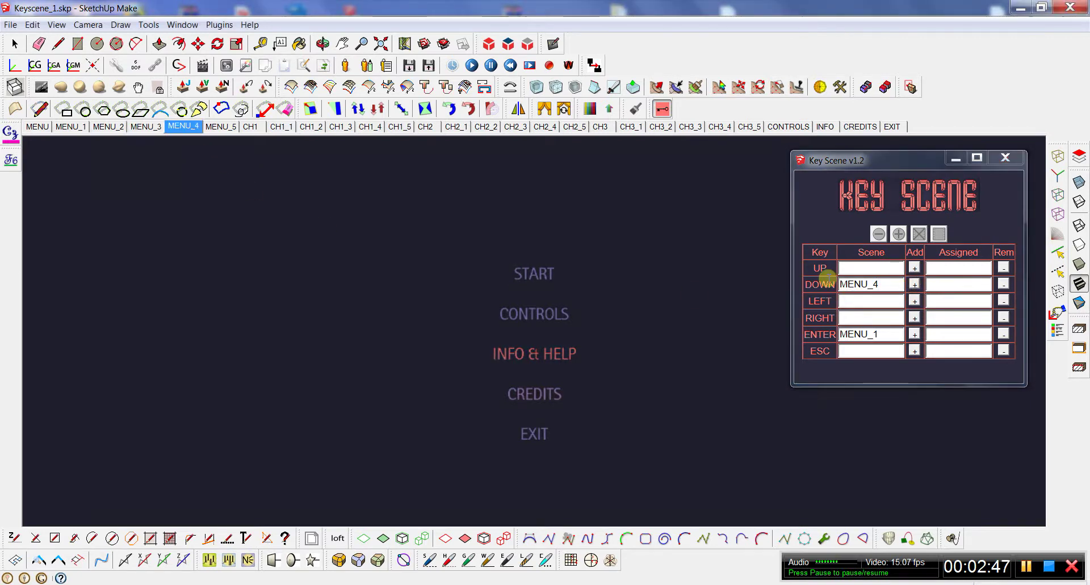
left_click(873, 284)
type("5")
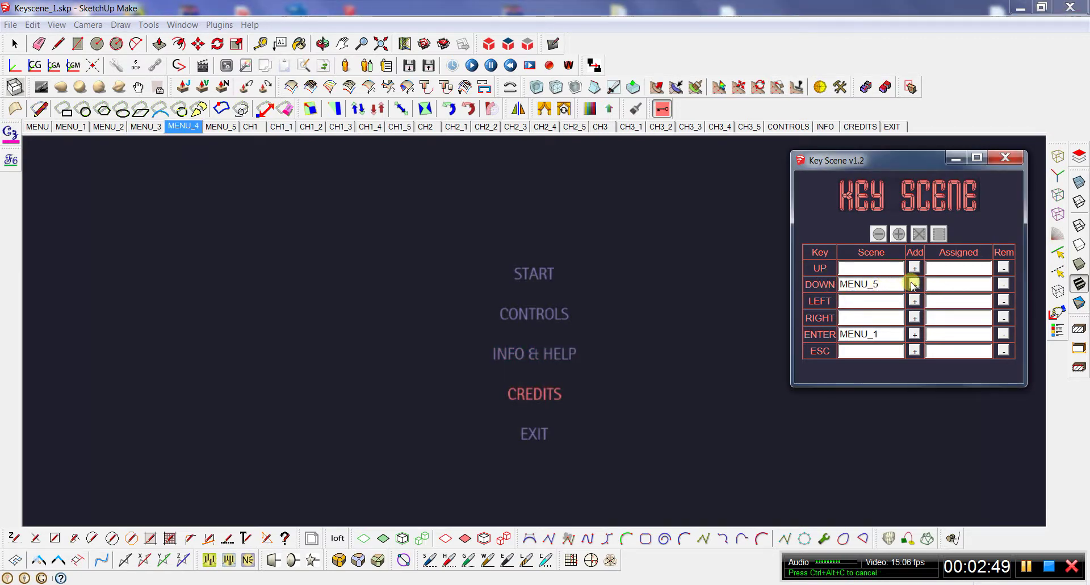
left_click(915, 284)
left_click(220, 126)
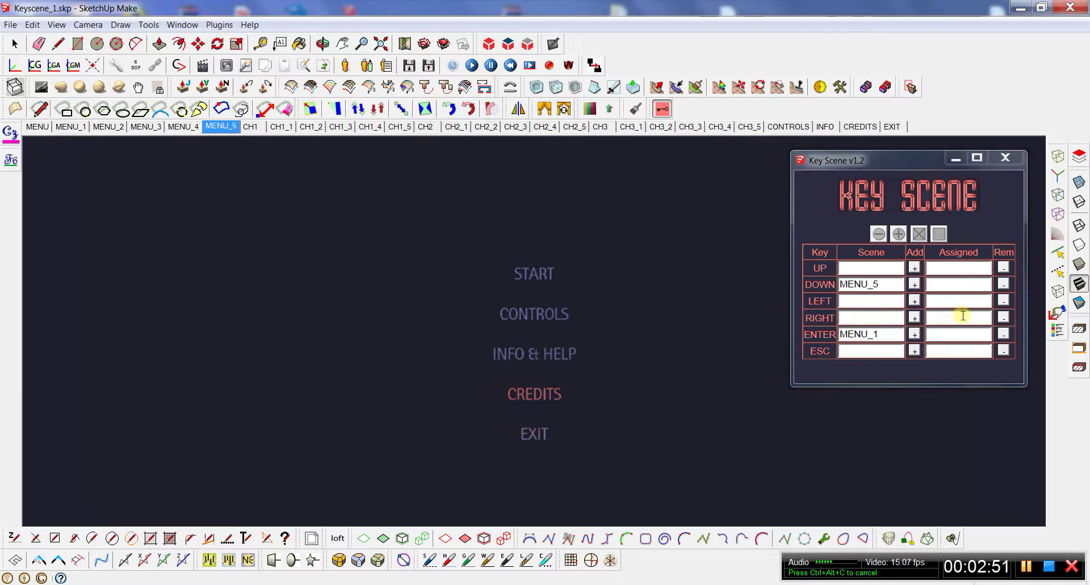
left_click(875, 284)
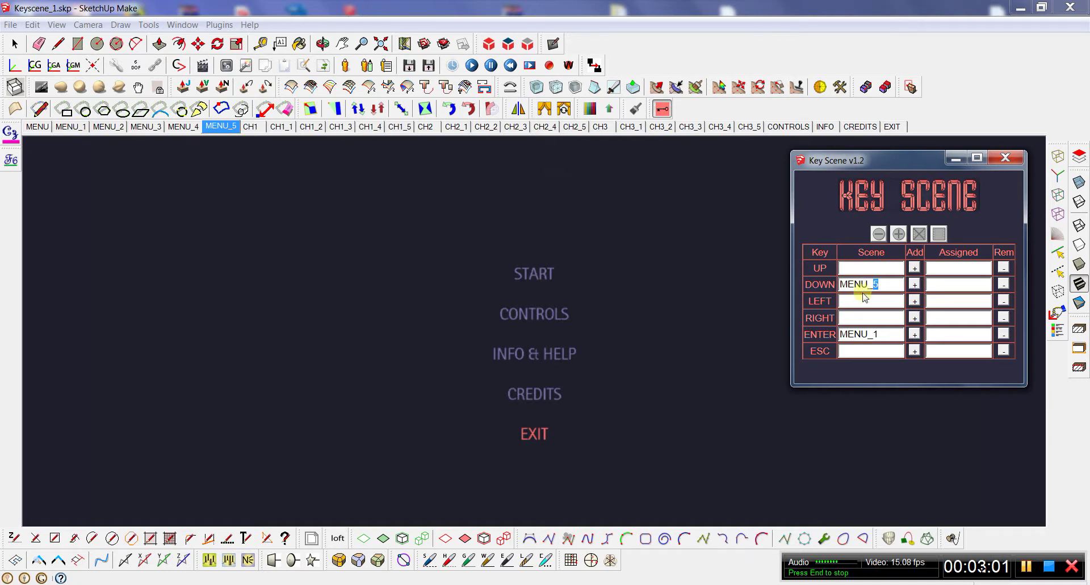
type("1")
left_click(914, 284)
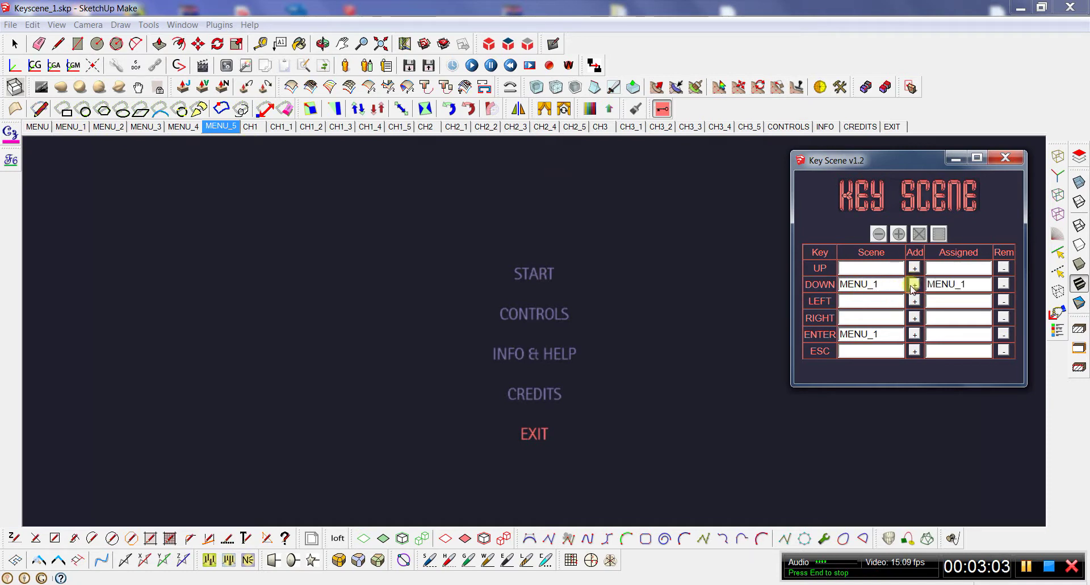
- On MENU_1, copy MENU_1 into the UP Scene field and change it to MENU_5
left_click(72, 126)
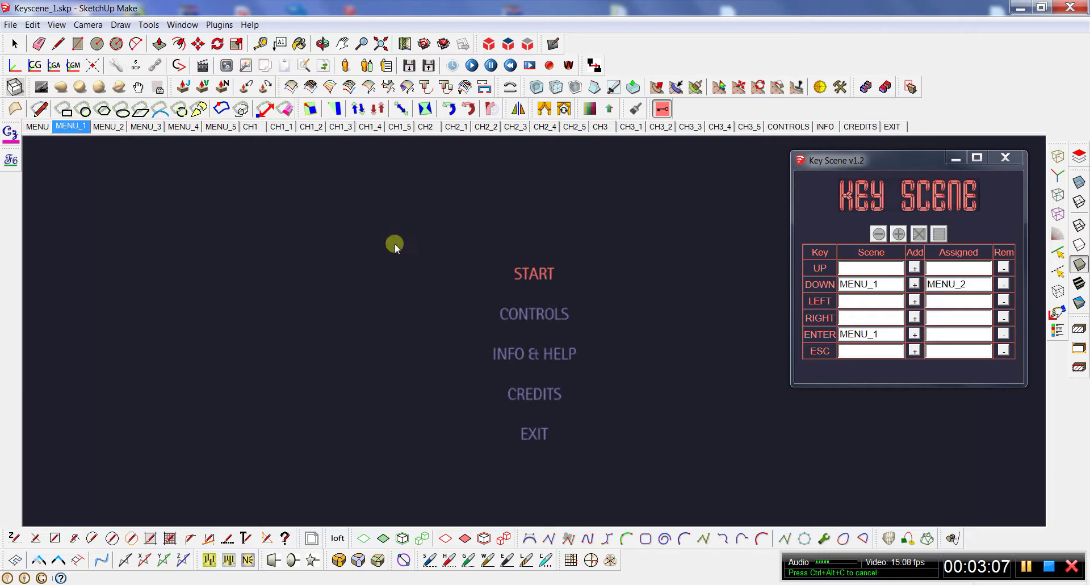
left_click(856, 269)
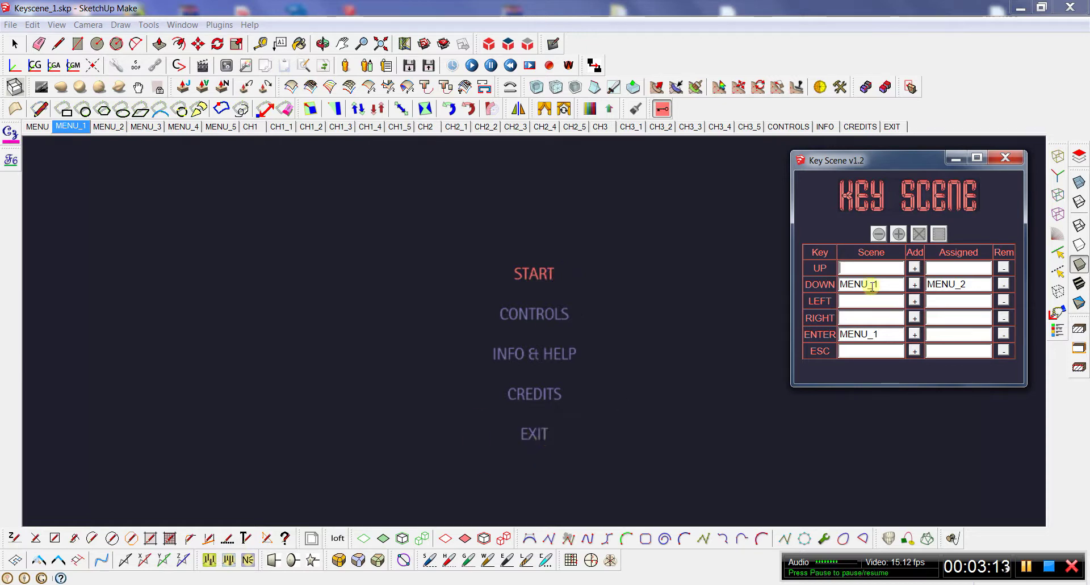
left_click_drag(886, 283, 809, 283)
key("ctrl+c")
left_click(874, 267)
key("ctrl+v")
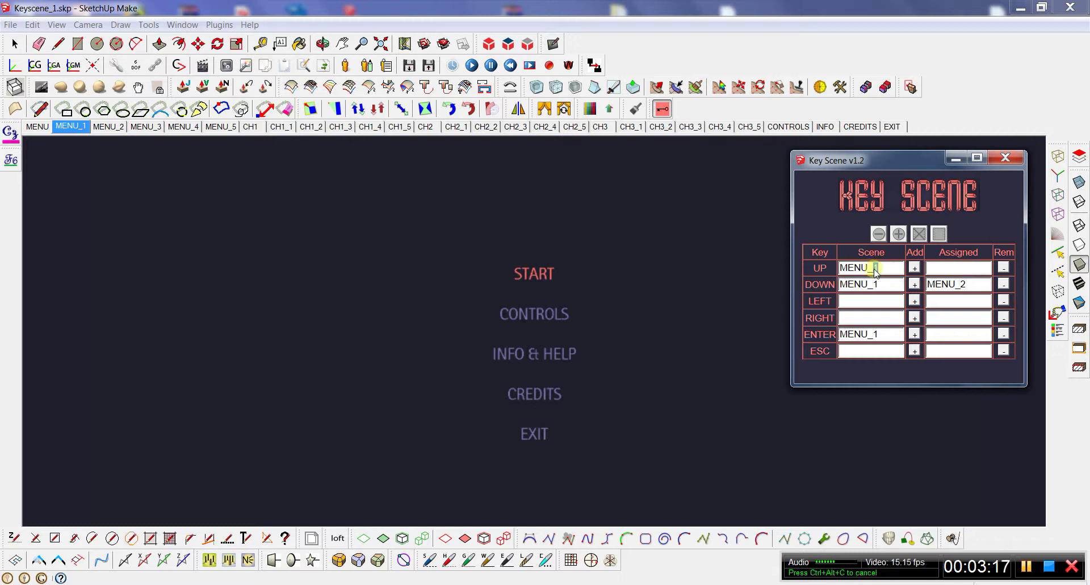
key("BackSpace")
type("5")
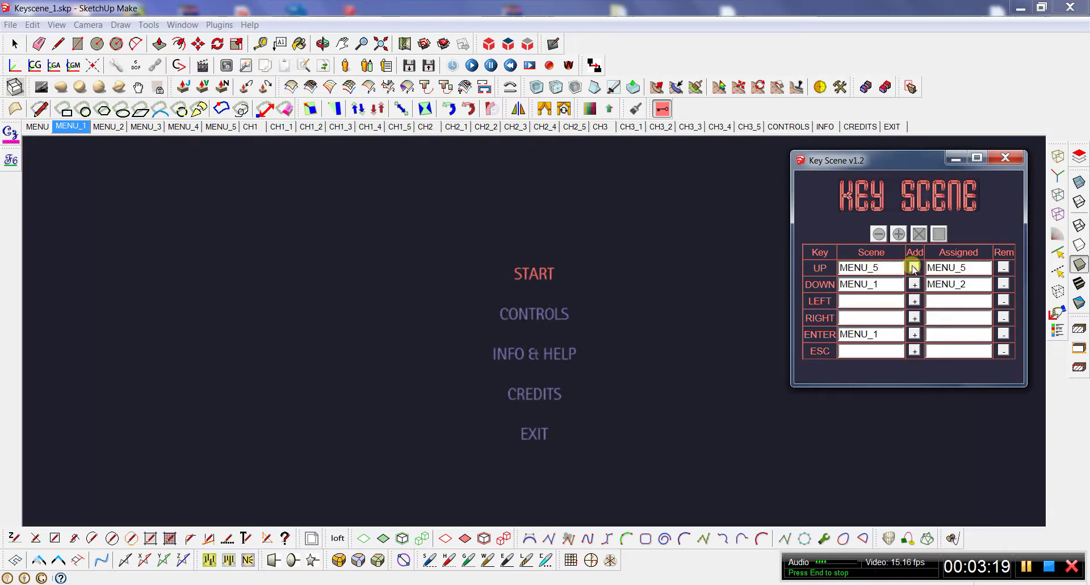
- Assign UP to MENU_1 on MENU_2 and to MENU_2 on MENU_3
left_click(108, 127)
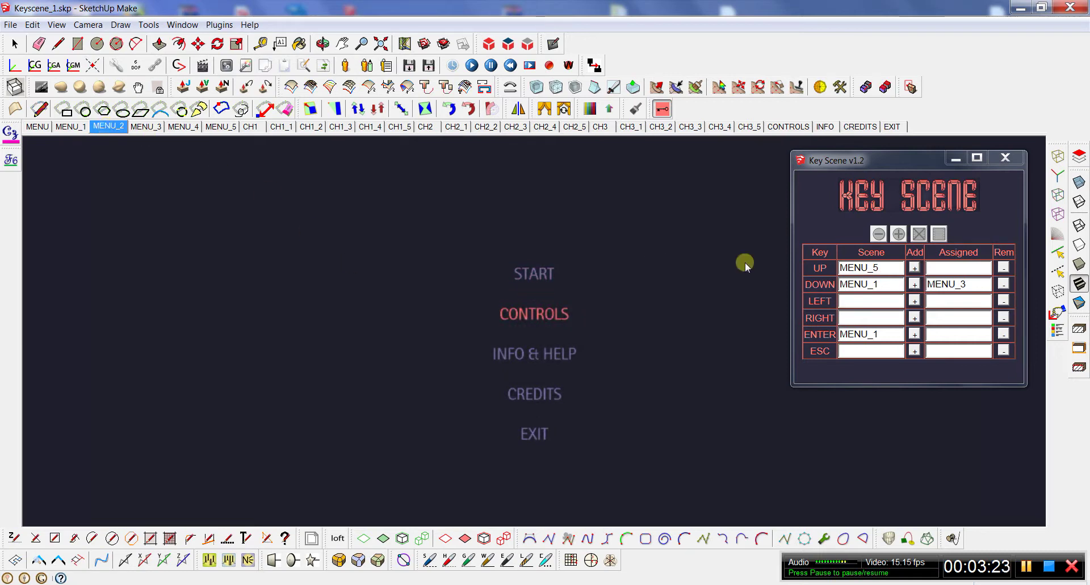
left_click(880, 269)
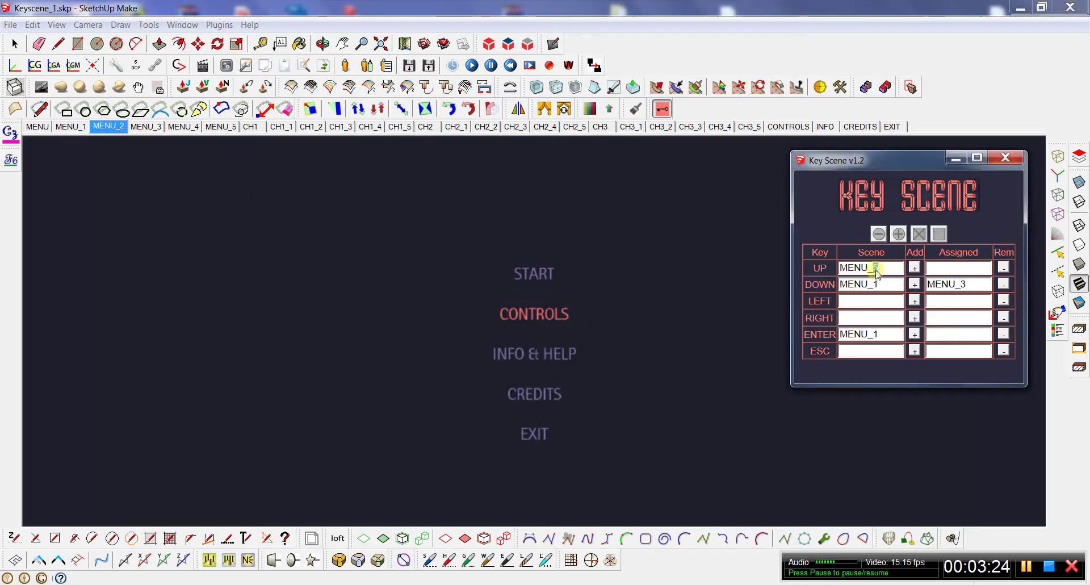
key("BackSpace")
type("1")
left_click(914, 268)
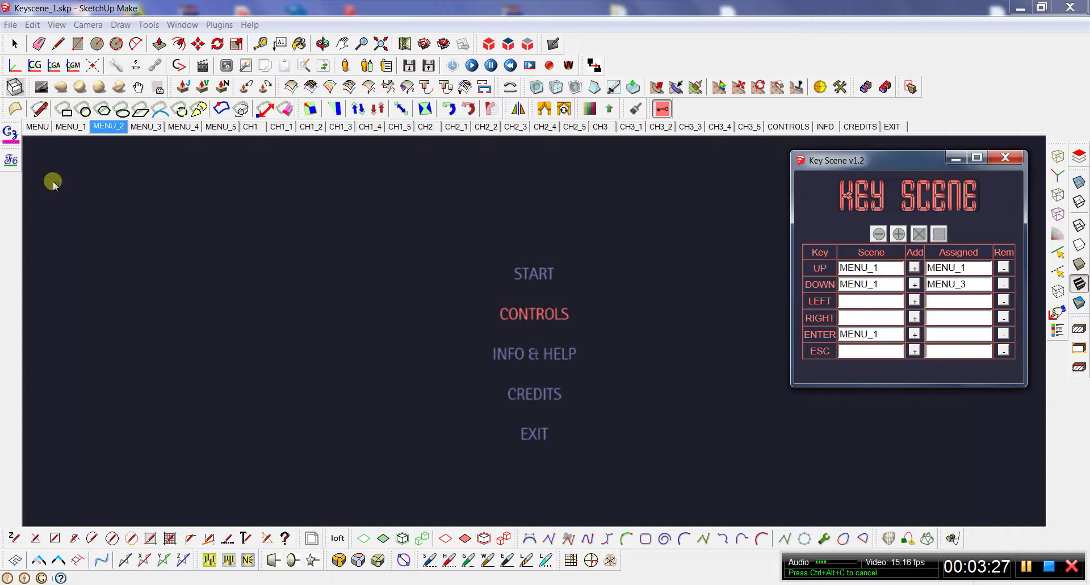
left_click(146, 127)
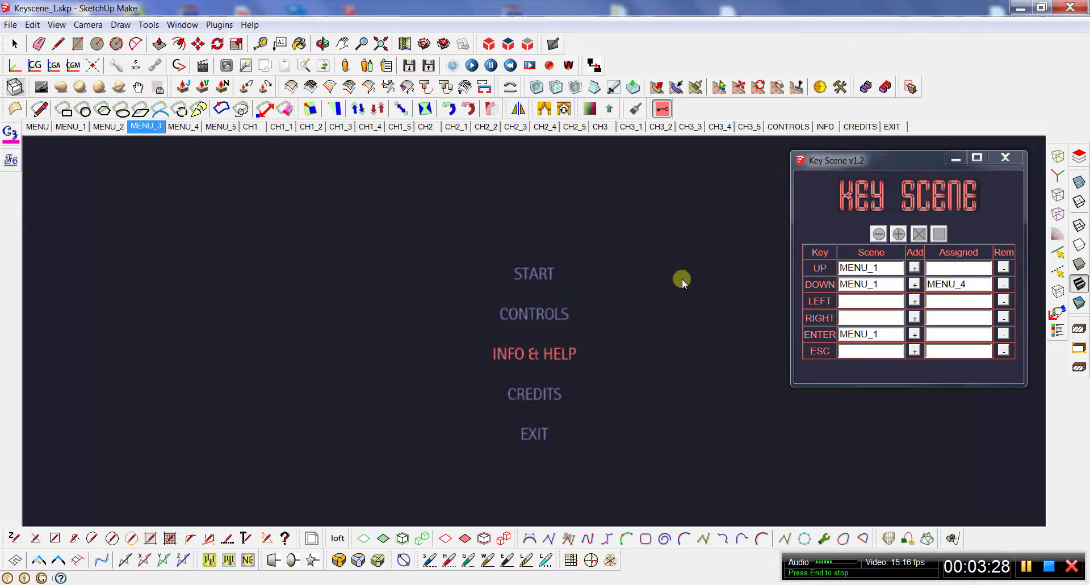
left_click(875, 267)
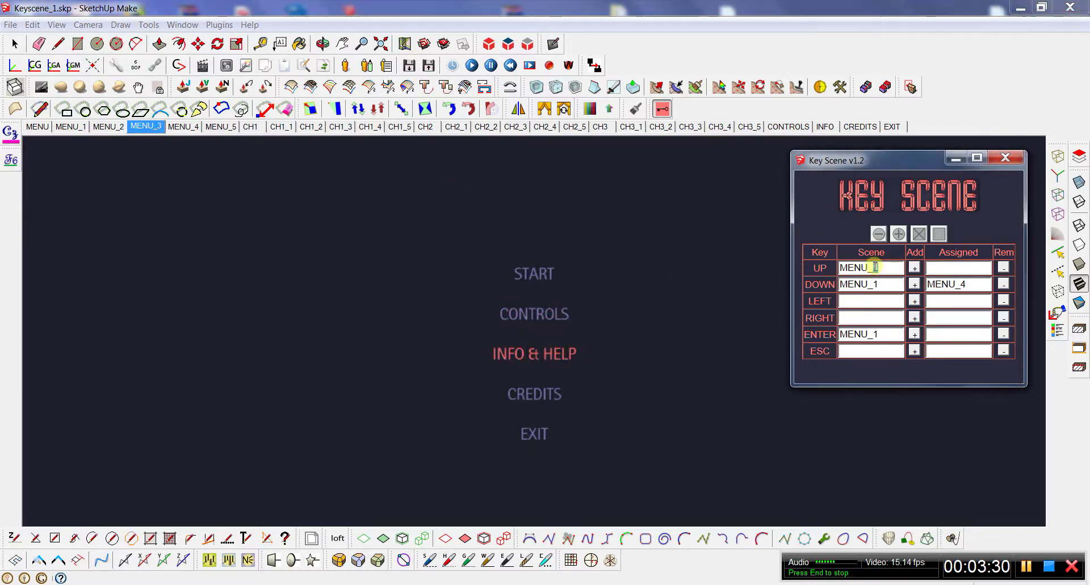
key("BackSpace")
type("2")
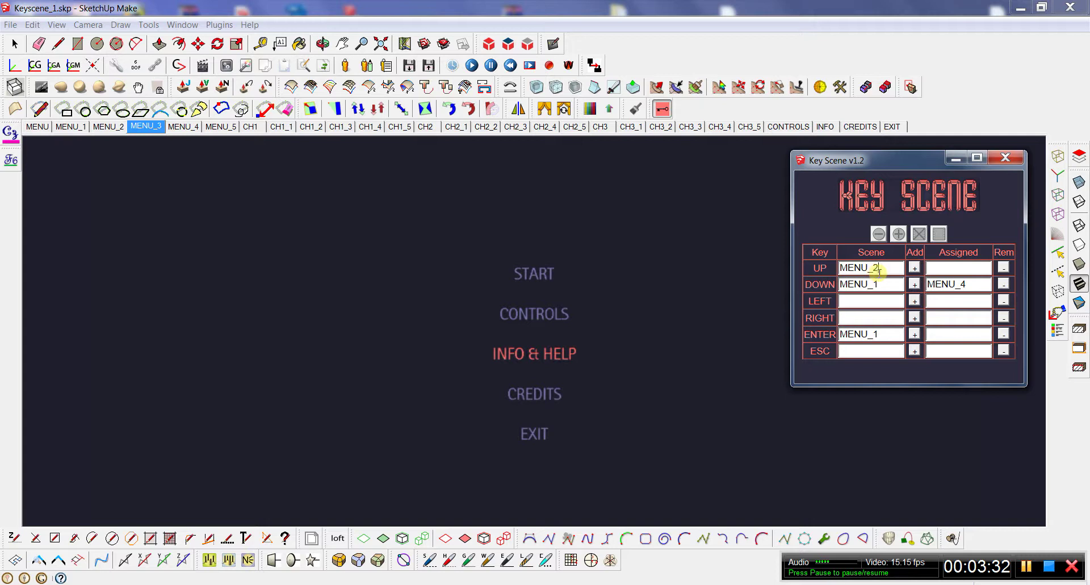
left_click(915, 267)
- Assign UP to MENU_3 on MENU_4 and to MENU_4 on MENU_5
left_click(183, 126)
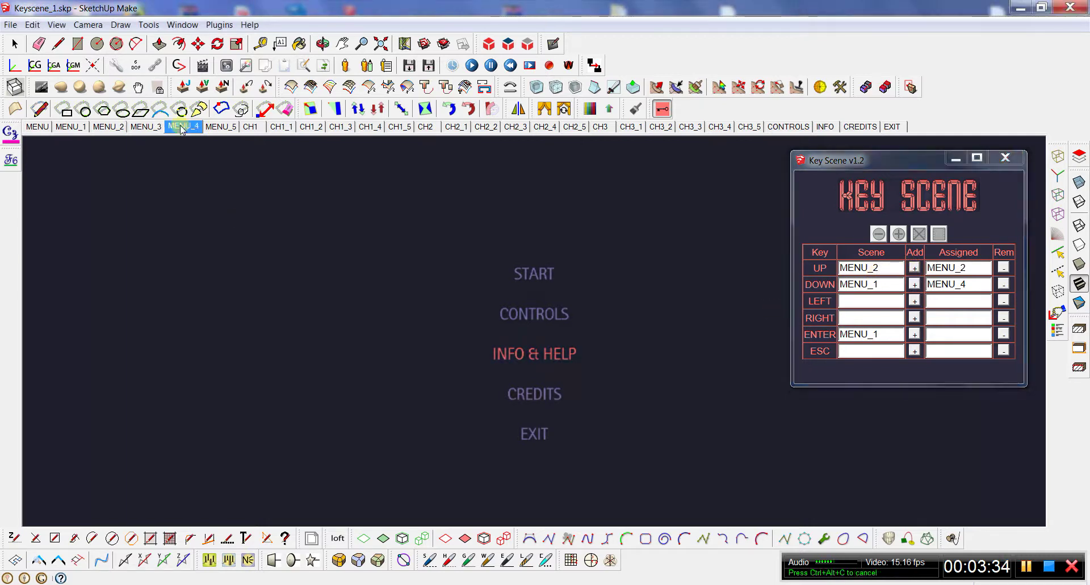
left_click(880, 269)
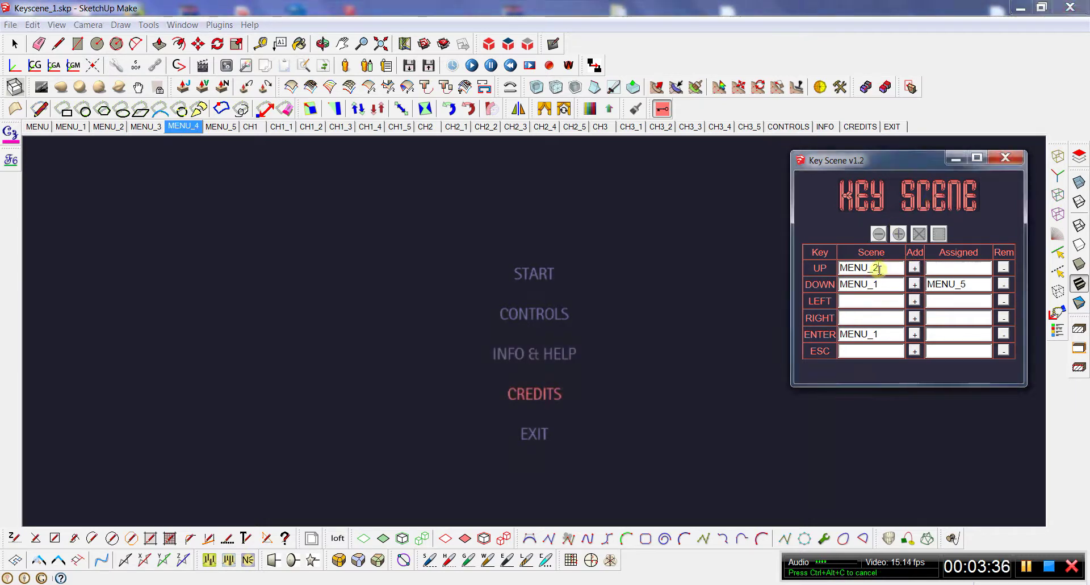
key("BackSpace")
type("1")
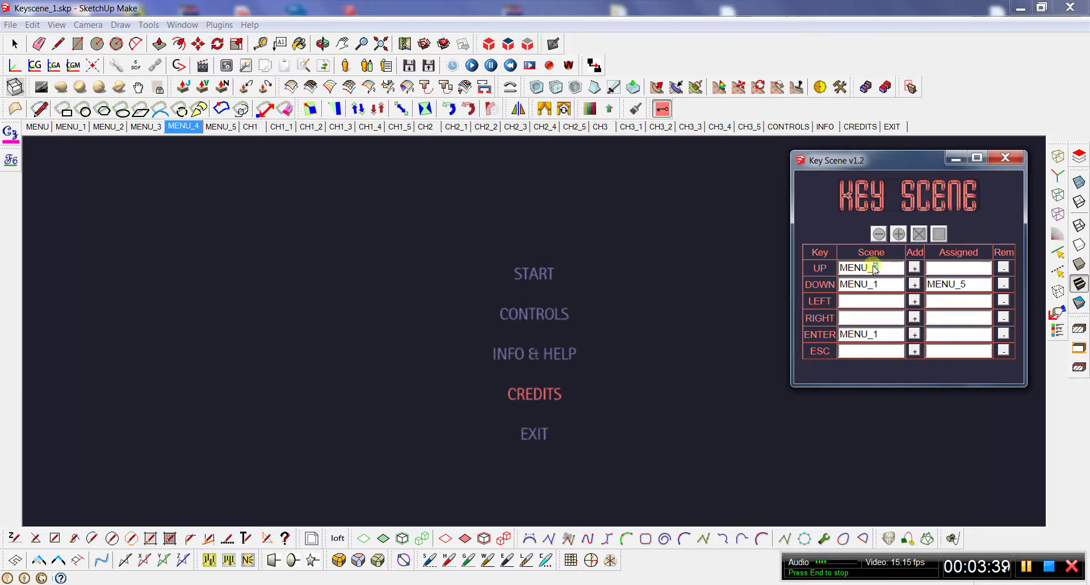
key("BackSpace")
type("3")
left_click(914, 268)
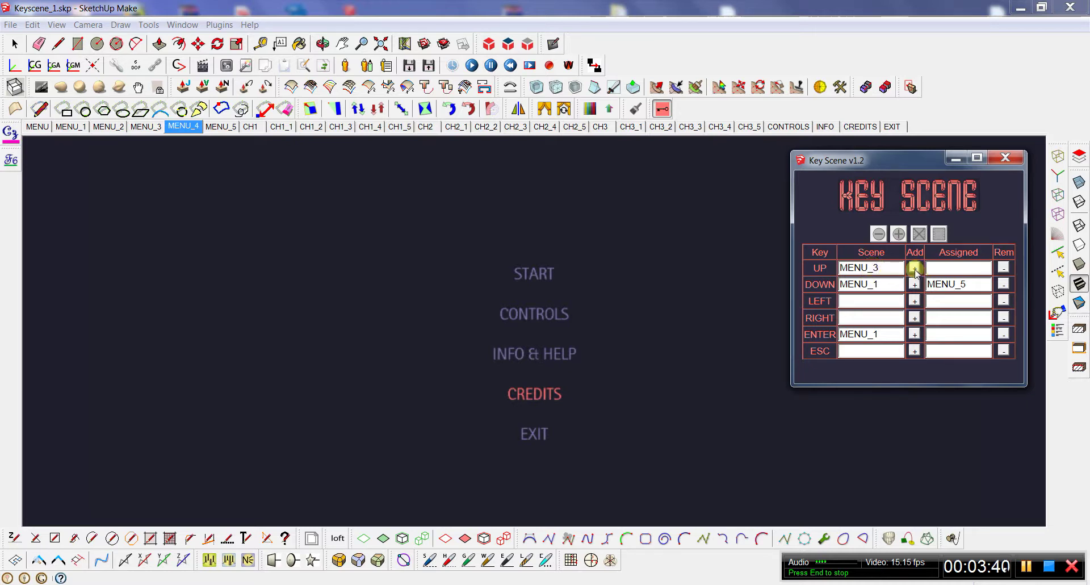
left_click(226, 126)
left_click(877, 268)
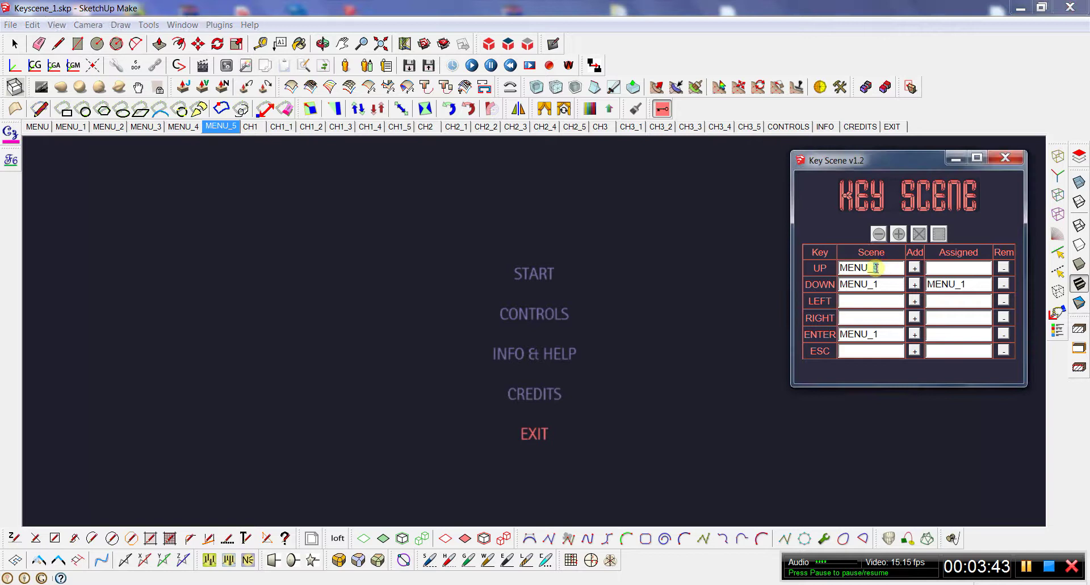
key("BackSpace")
type("4")
left_click(914, 267)
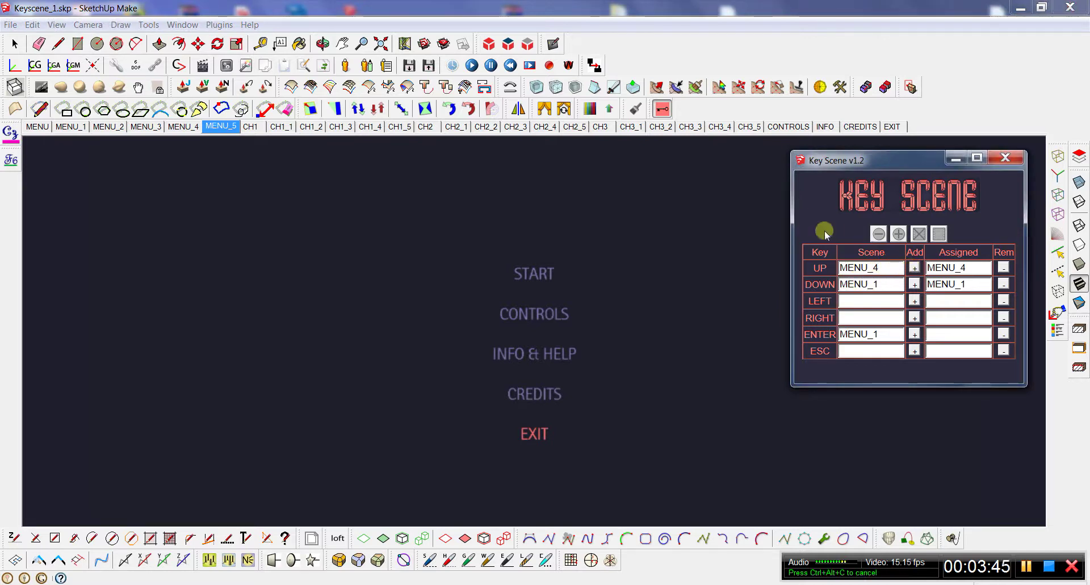
- Step up three scenes, down three (wrapping past MENU_5), then up once to MENU_1
key("Up")
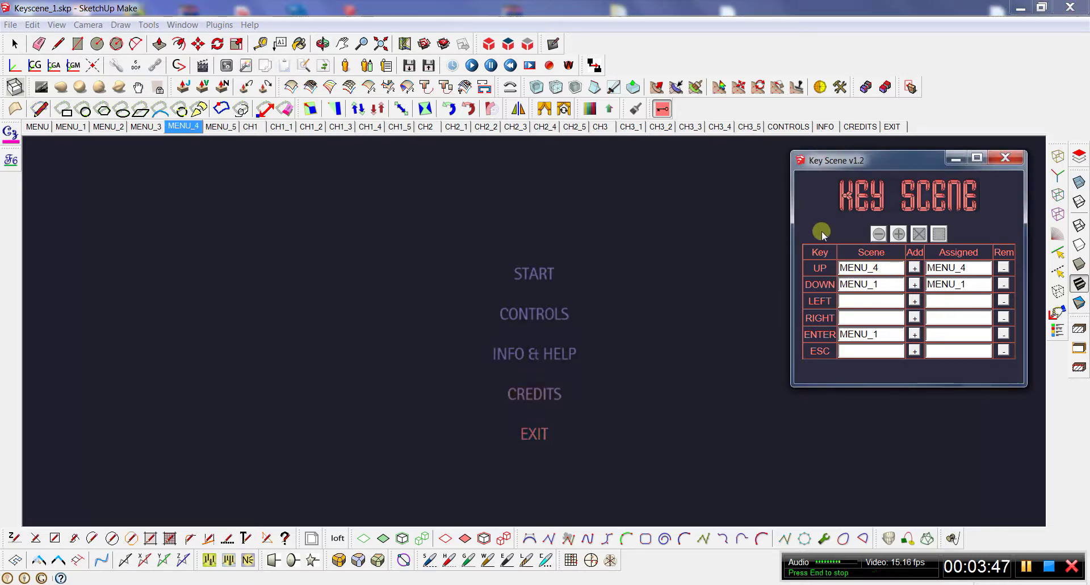
key("Up")
key("Up")
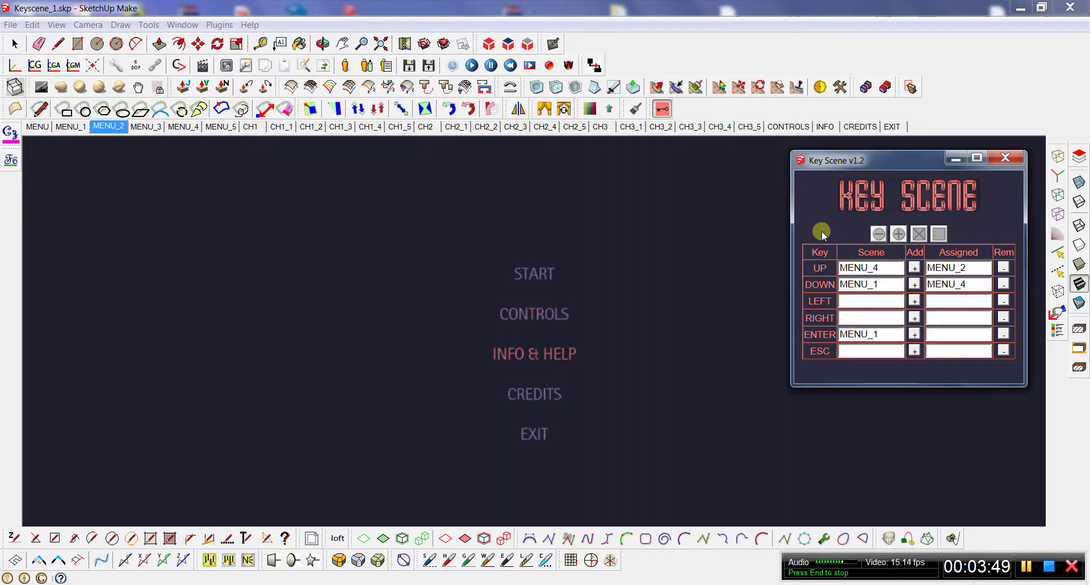
key("Up")
key("Down")
key("Down")
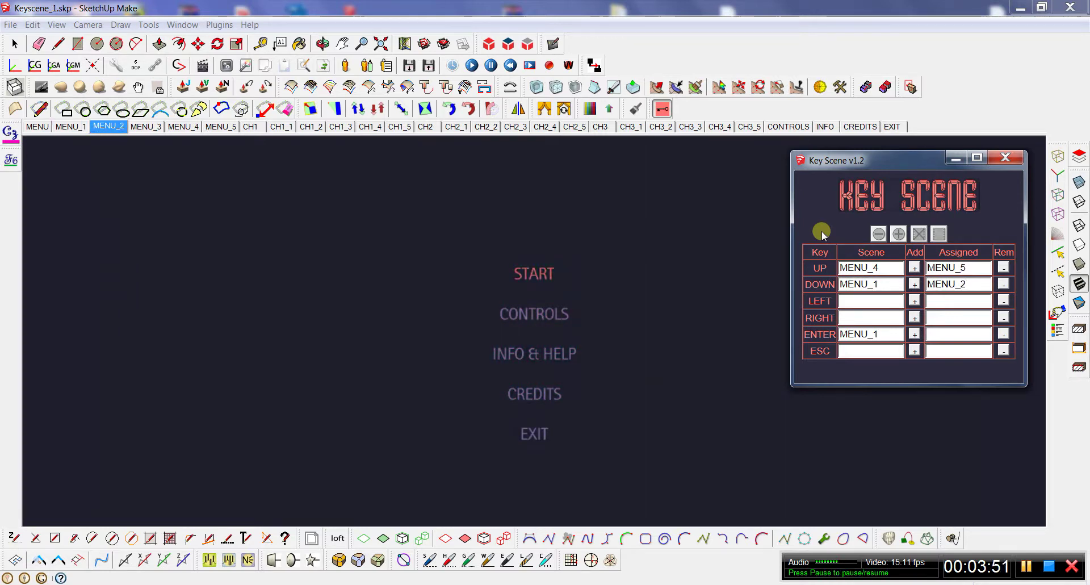
key("Down")
key("Down")
key("Down")
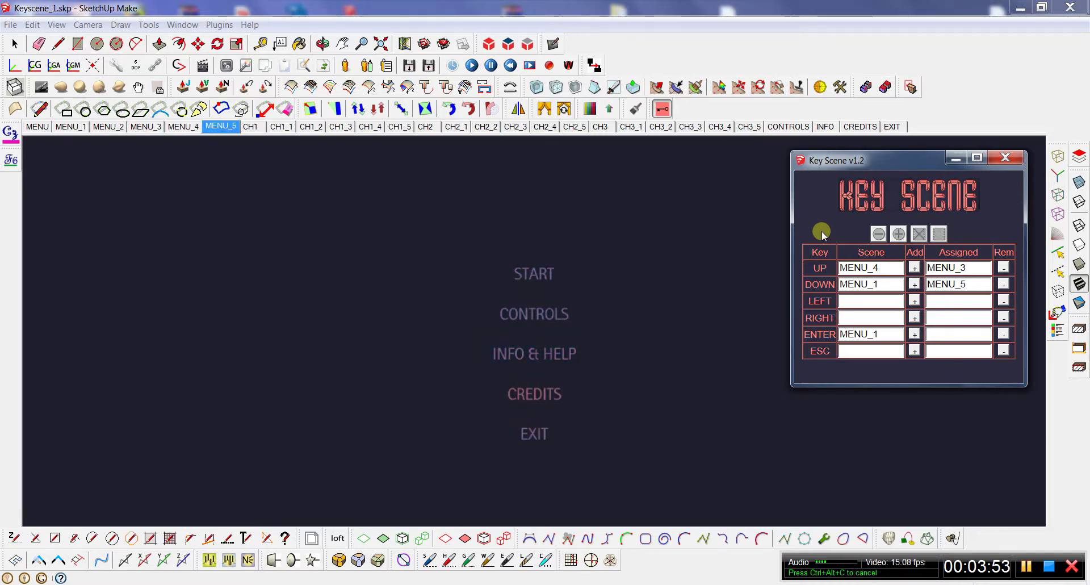
key("Down")
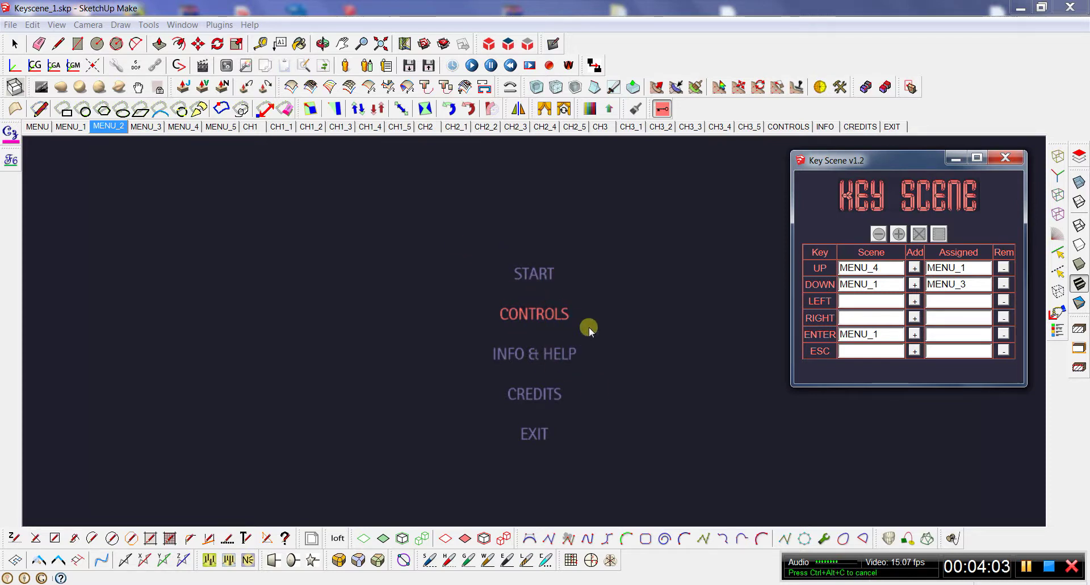
key("Up")
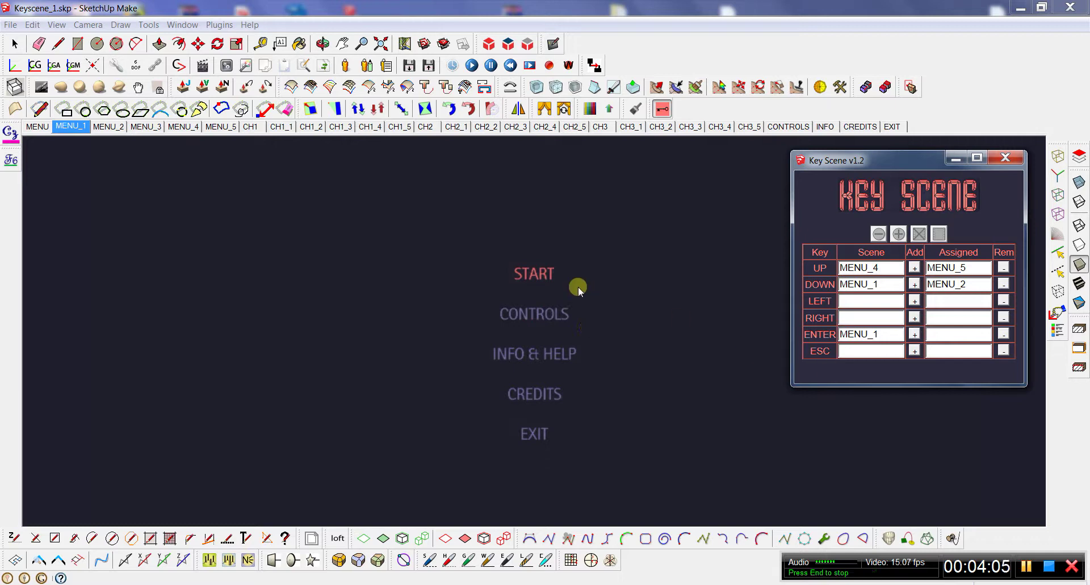
- Preview CH1, then set ENTER's scene to CH1 on the MENU_1 scene
left_click(250, 127)
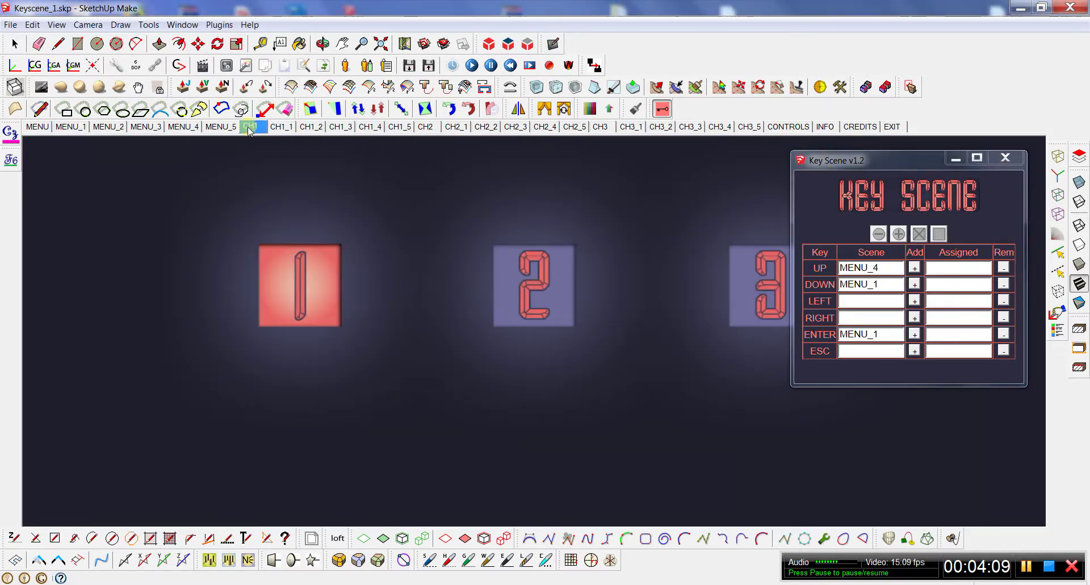
left_click(71, 128)
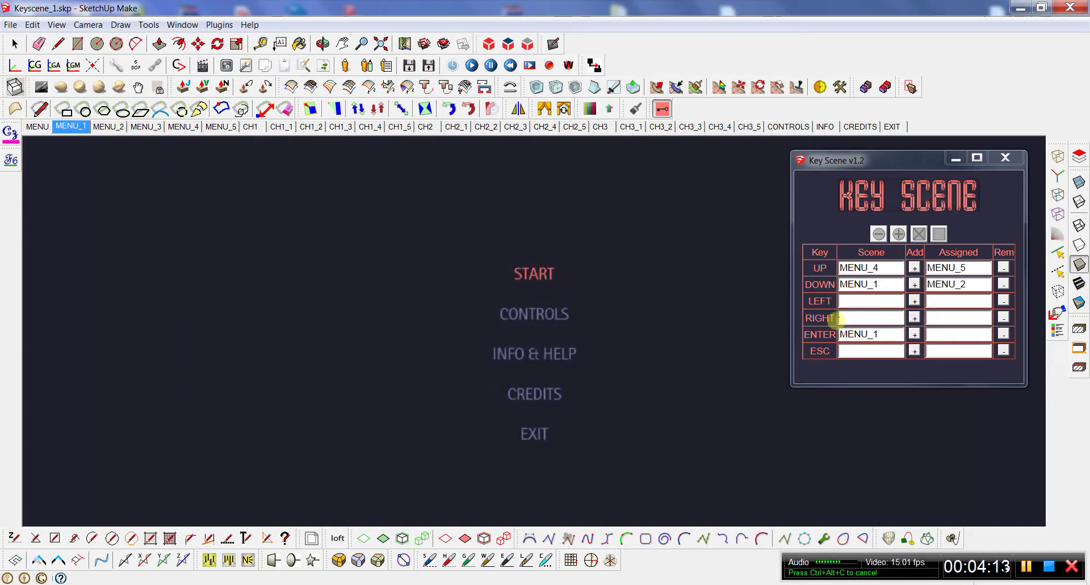
left_click(879, 334)
left_click_drag(879, 334, 841, 335)
type("C")
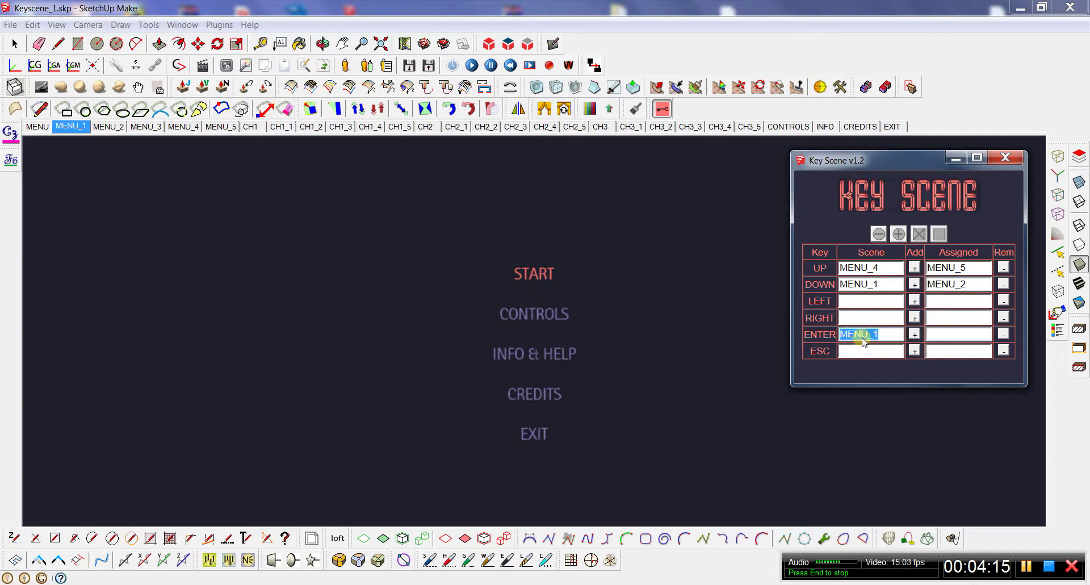
type("H1")
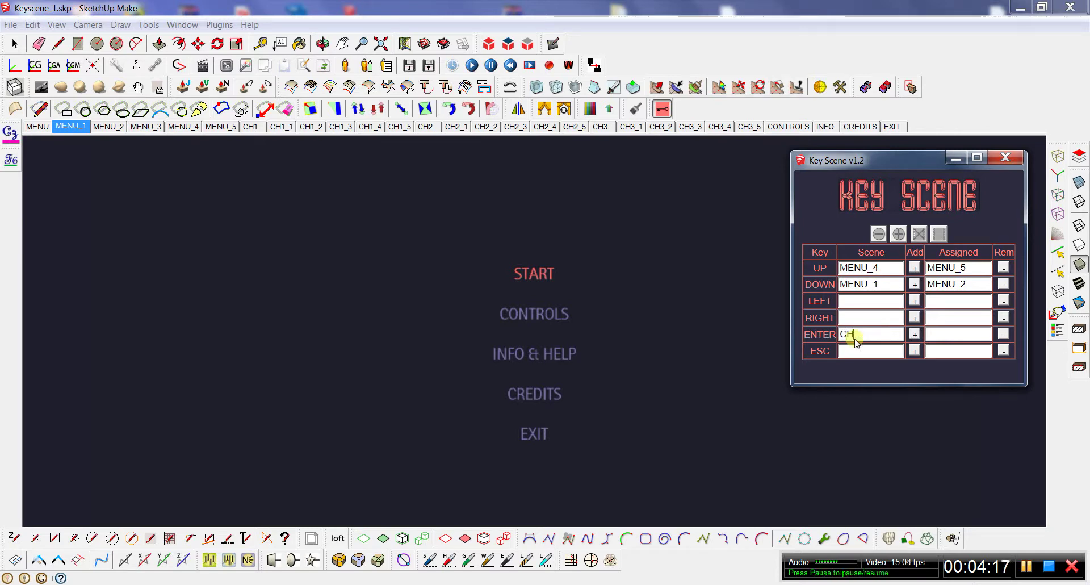
left_click(915, 334)
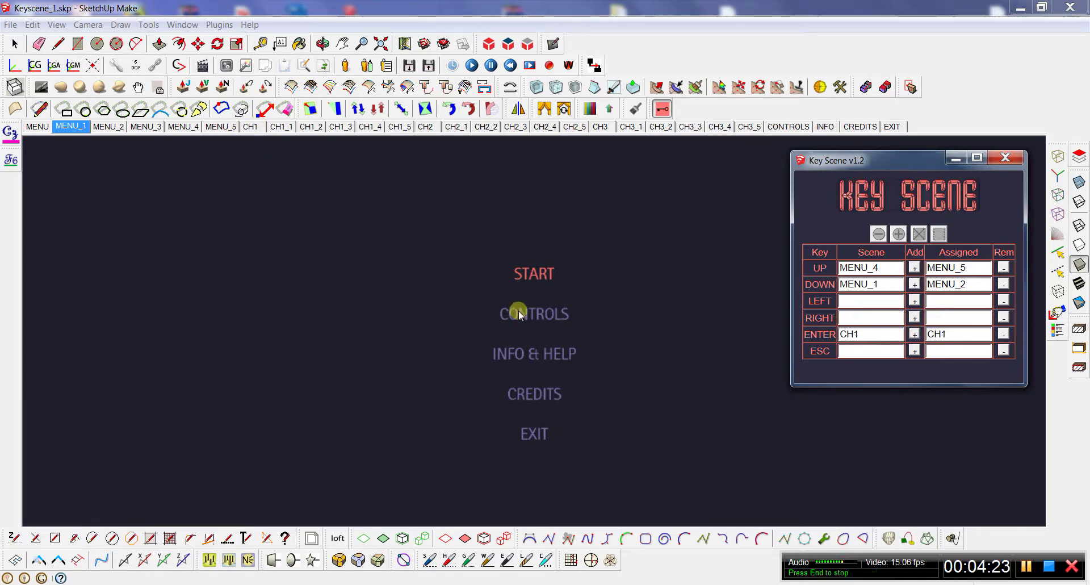
- Step down to MENU_2 and replace ENTER's scene with CONTROLS, then show MENU_3
key("Down")
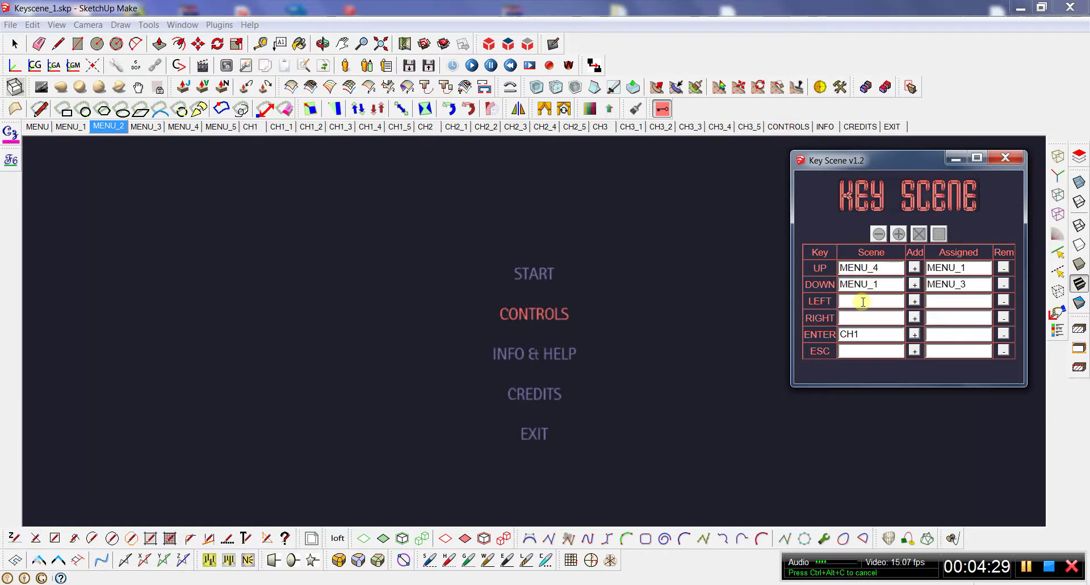
left_click_drag(866, 336, 819, 334)
type("CONTR")
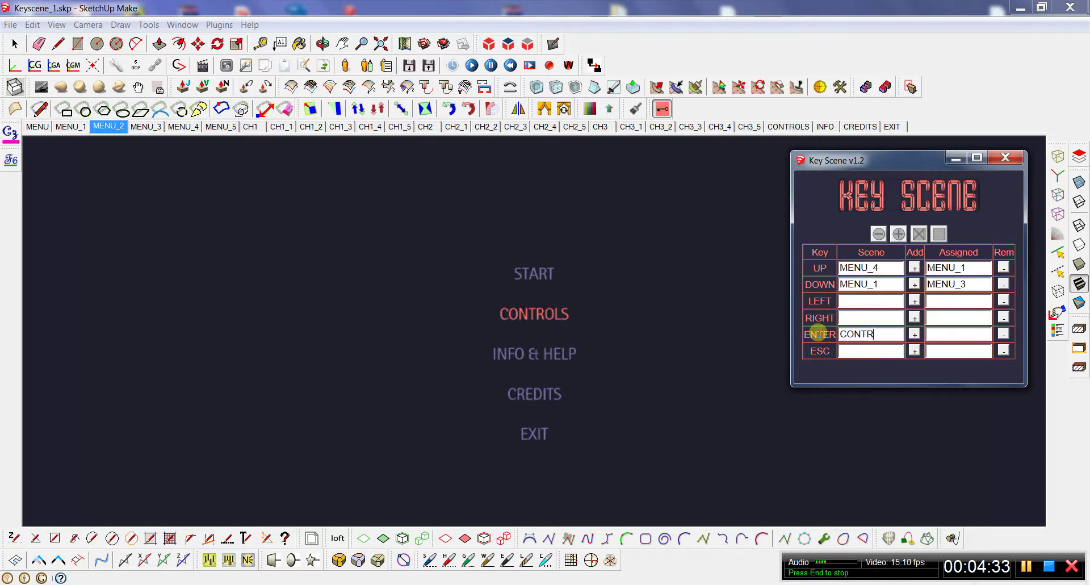
type("OLS")
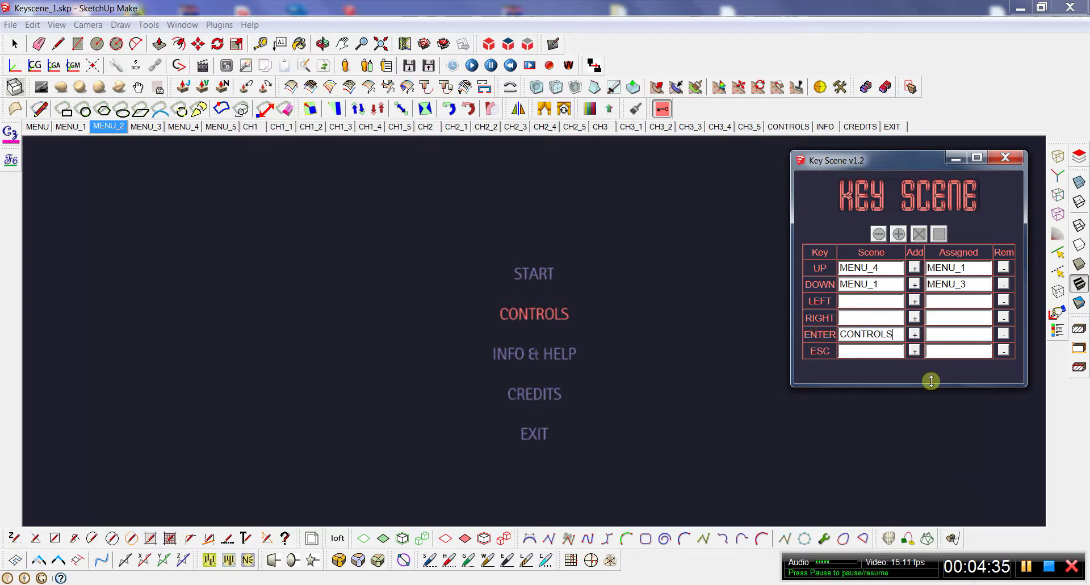
left_click(915, 335)
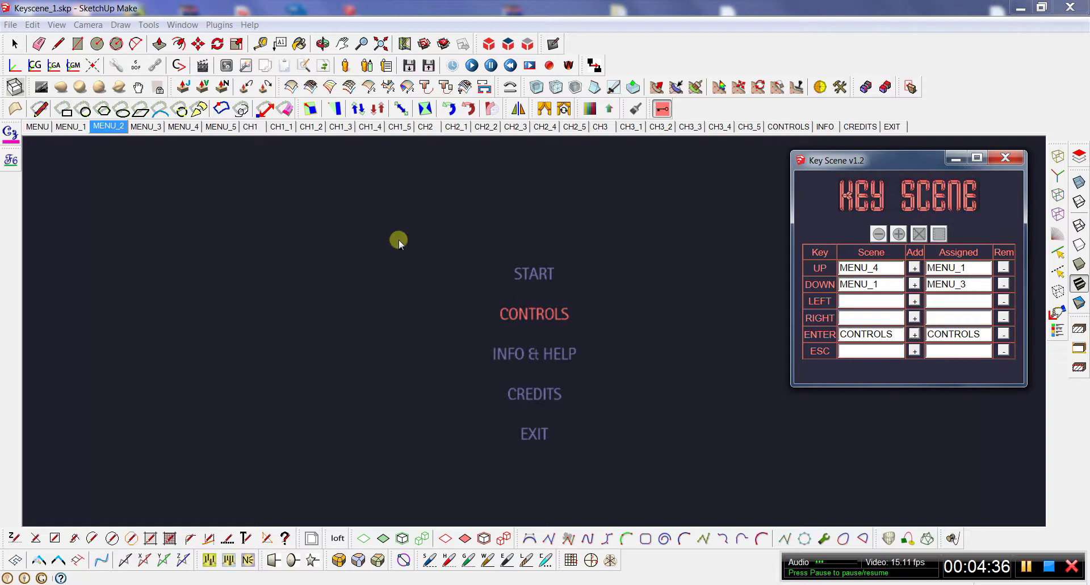
left_click(144, 127)
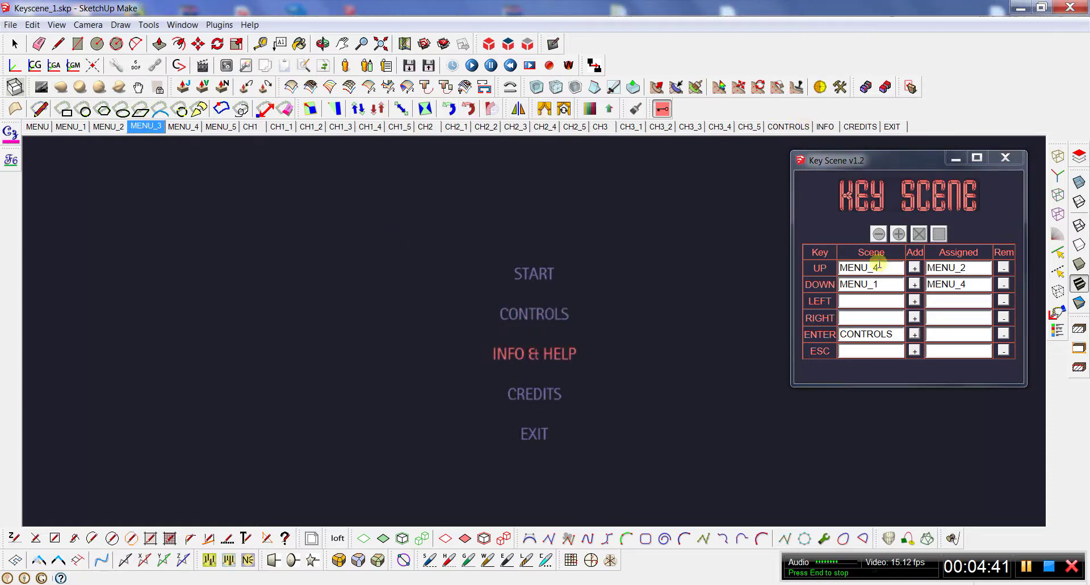
- Replace CONTROLS with INFO as ENTER's scene on MENU_3
left_click_drag(894, 330, 825, 325)
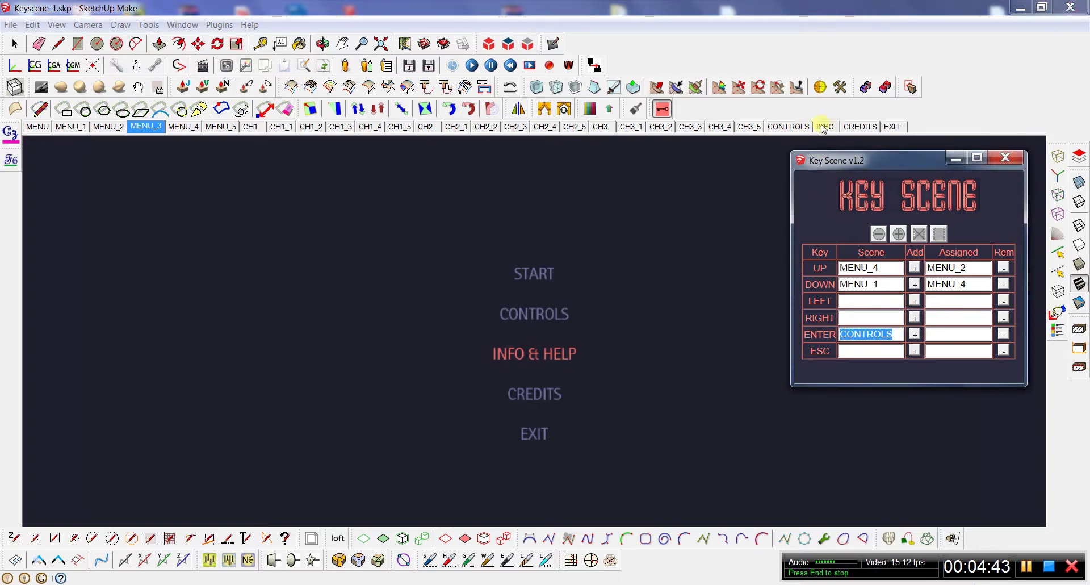
type("INFO")
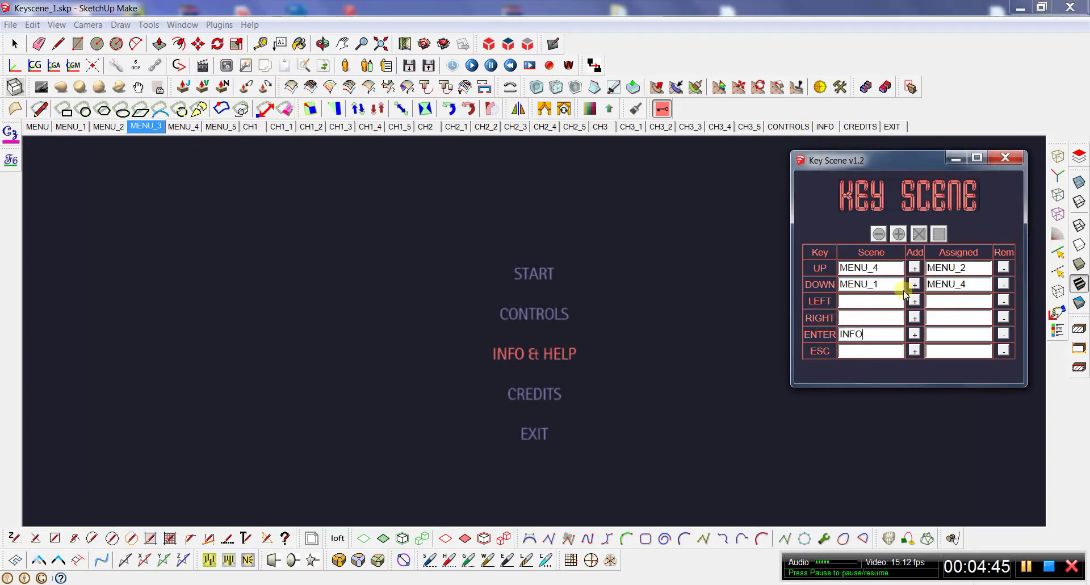
left_click(914, 334)
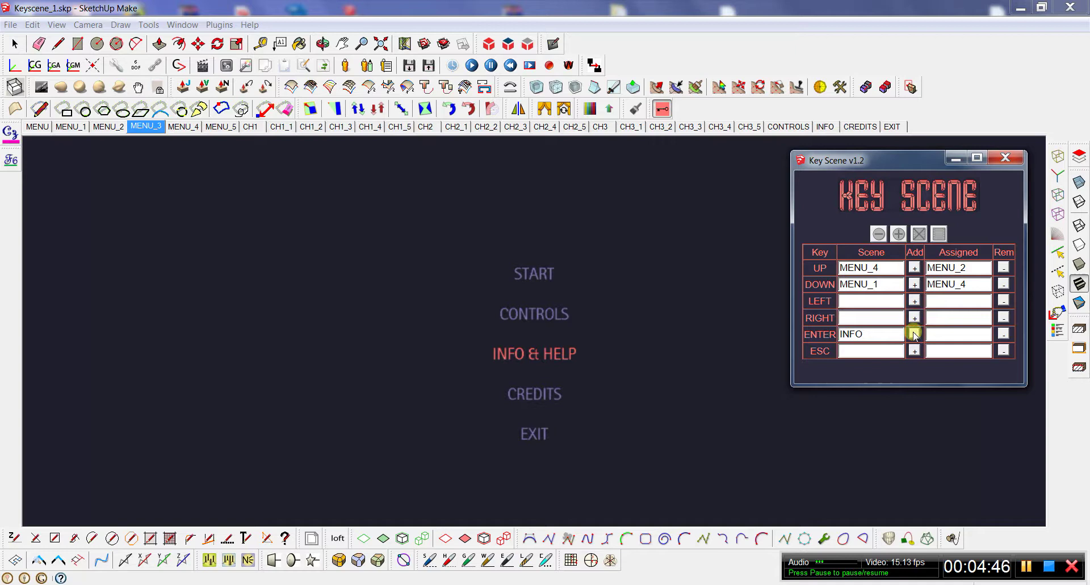
- Set ENTER's scene to CREDITS on MENU_4 and EXIT on MENU_5
left_click(179, 127)
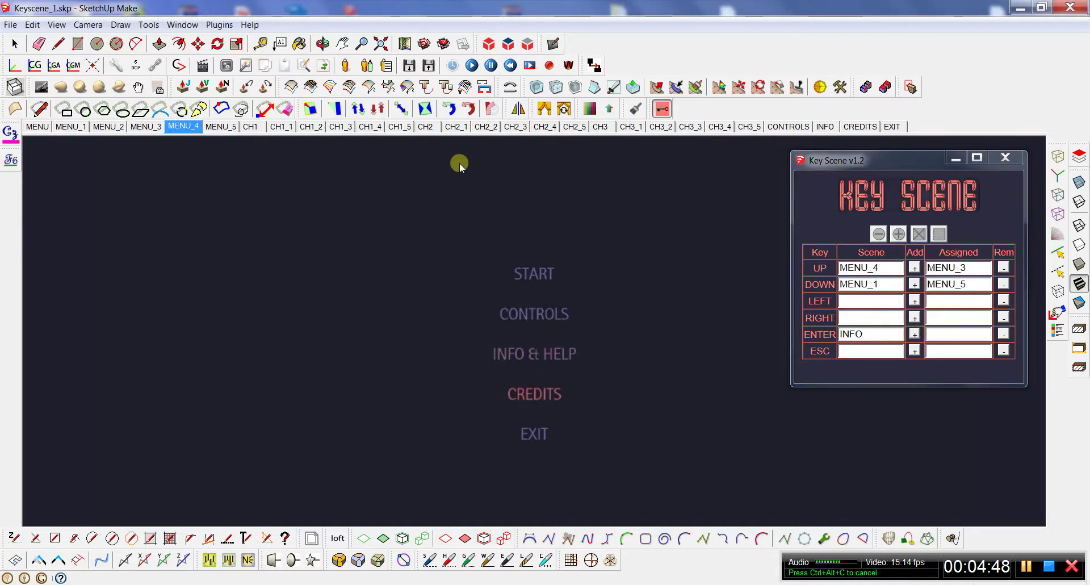
left_click_drag(874, 335, 827, 330)
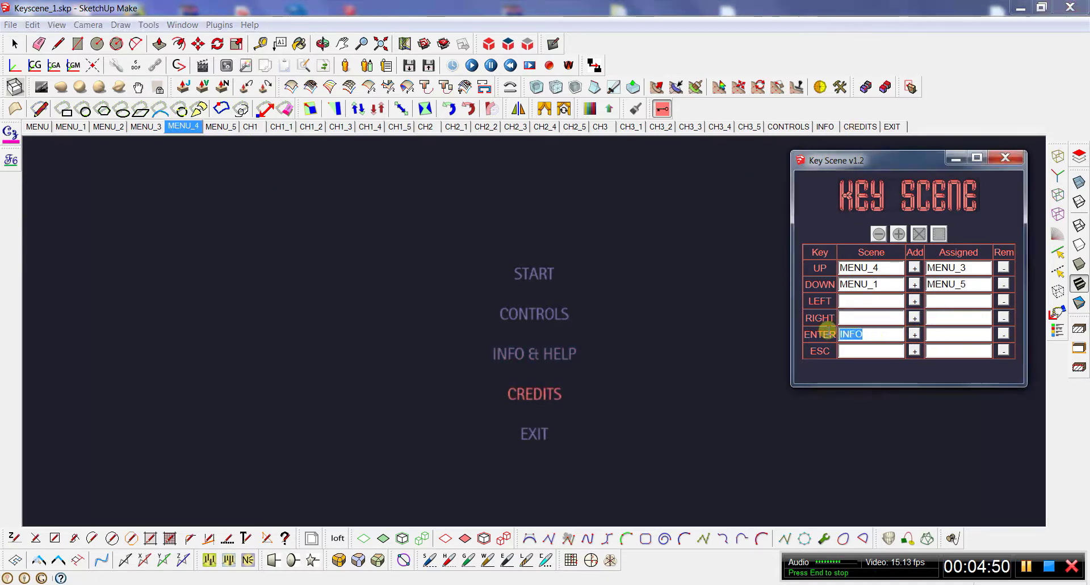
type("CRE")
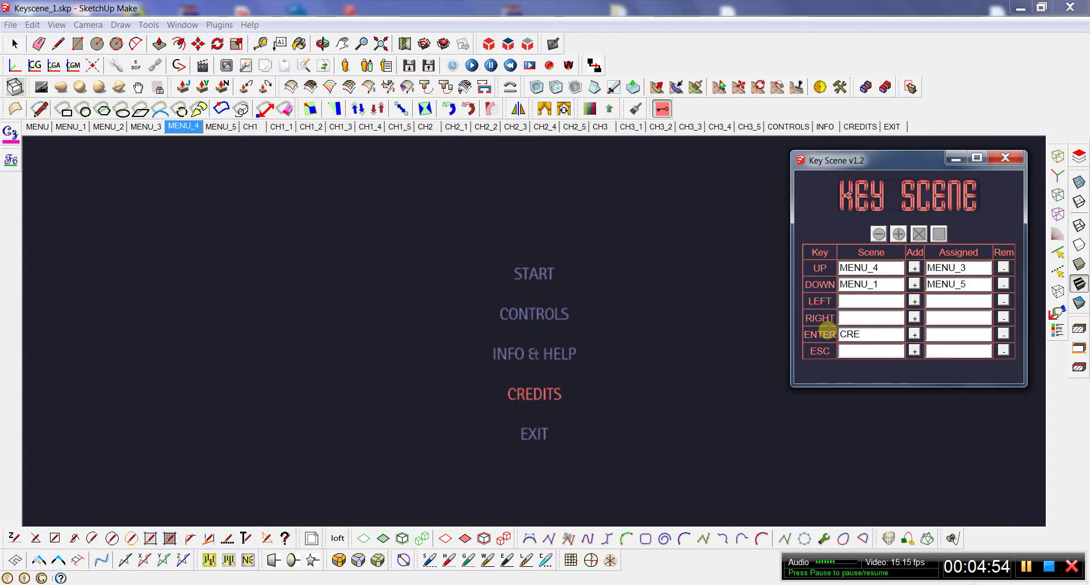
type("DIT")
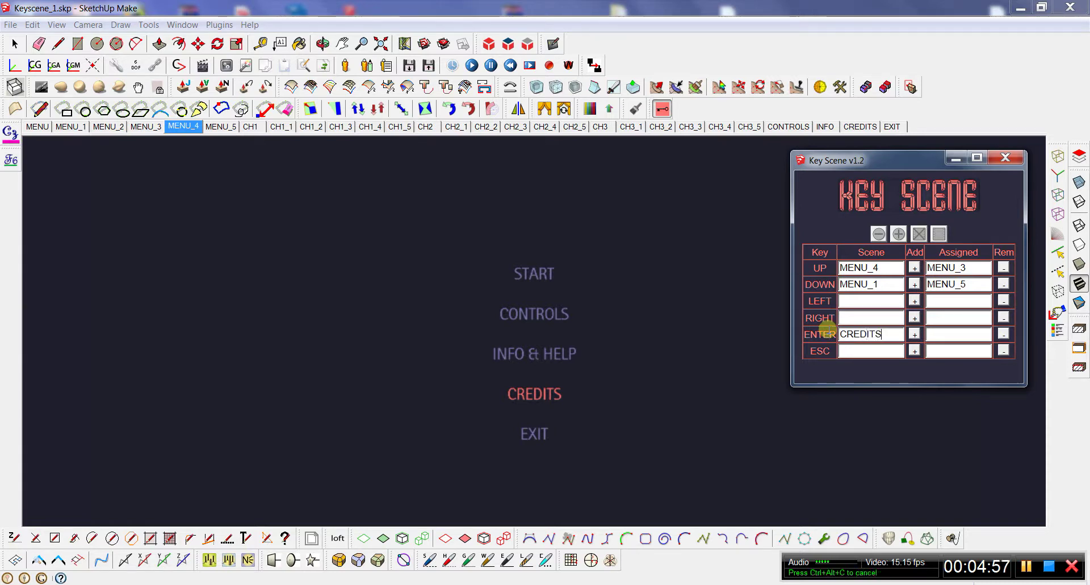
type("S")
left_click(915, 334)
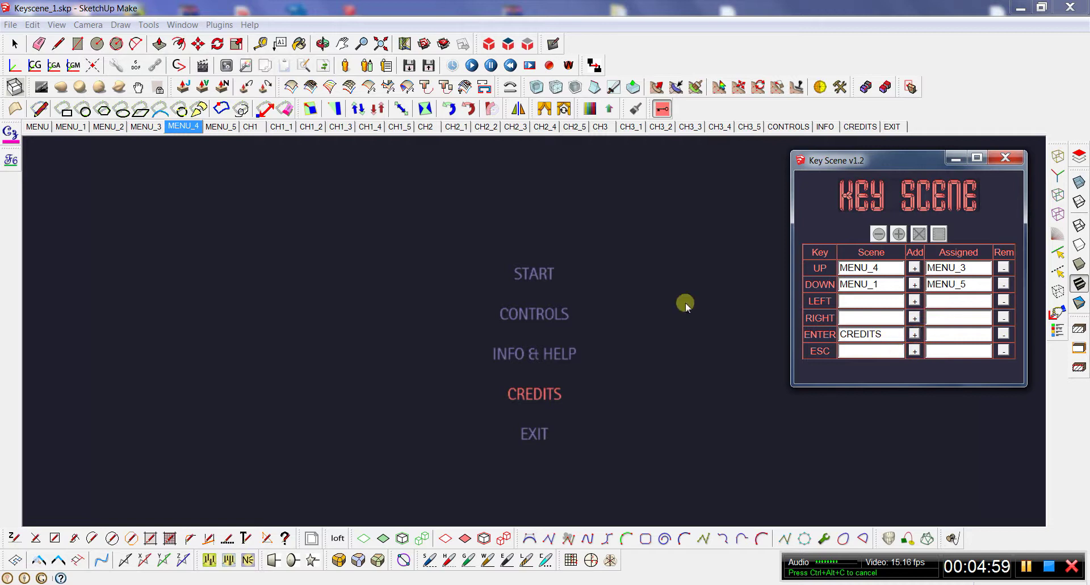
left_click(221, 126)
left_click_drag(884, 335, 829, 335)
type("EXIT")
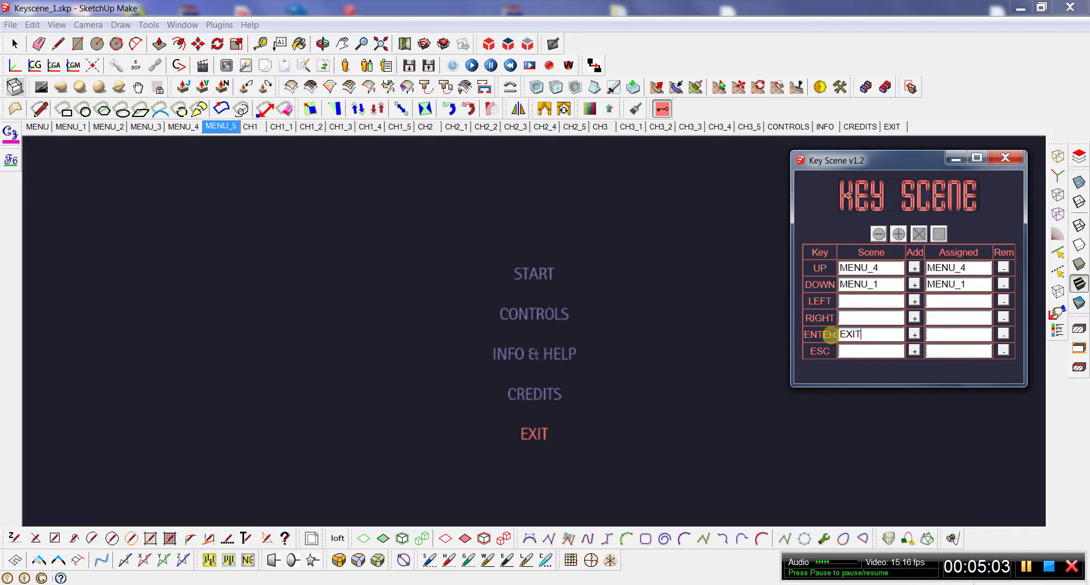
left_click(915, 335)
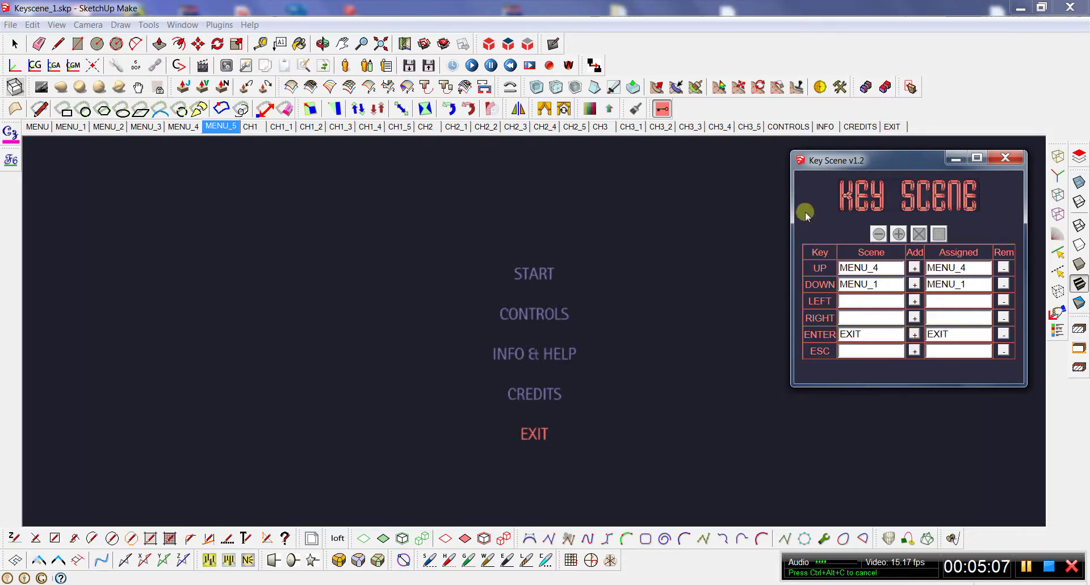
- Step up twice to MENU_1, then use Enter to jump into the CH1 level-selection scene
key("Up")
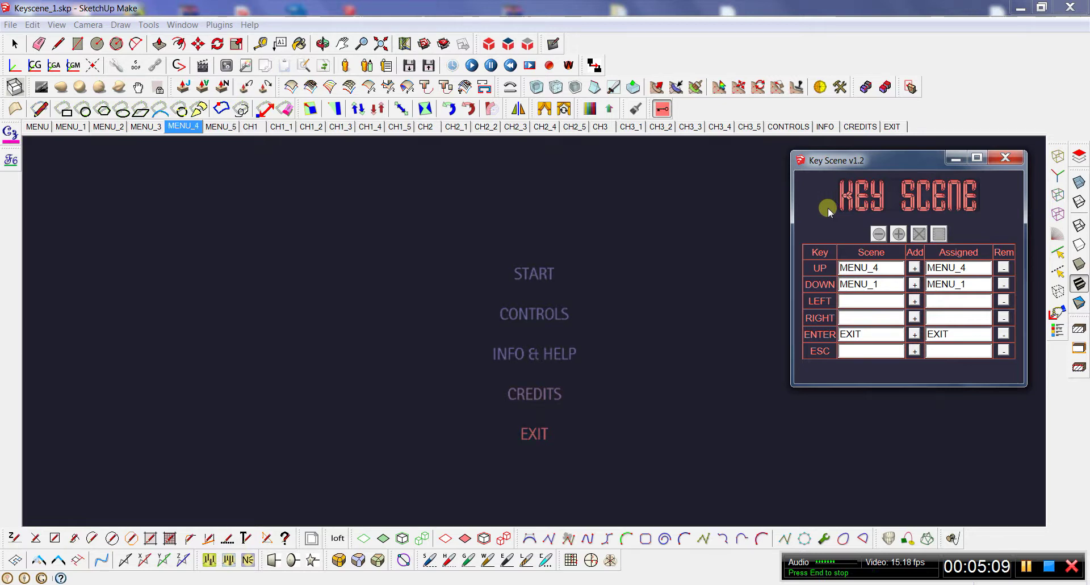
key("Up")
key("Up")
key("Up")
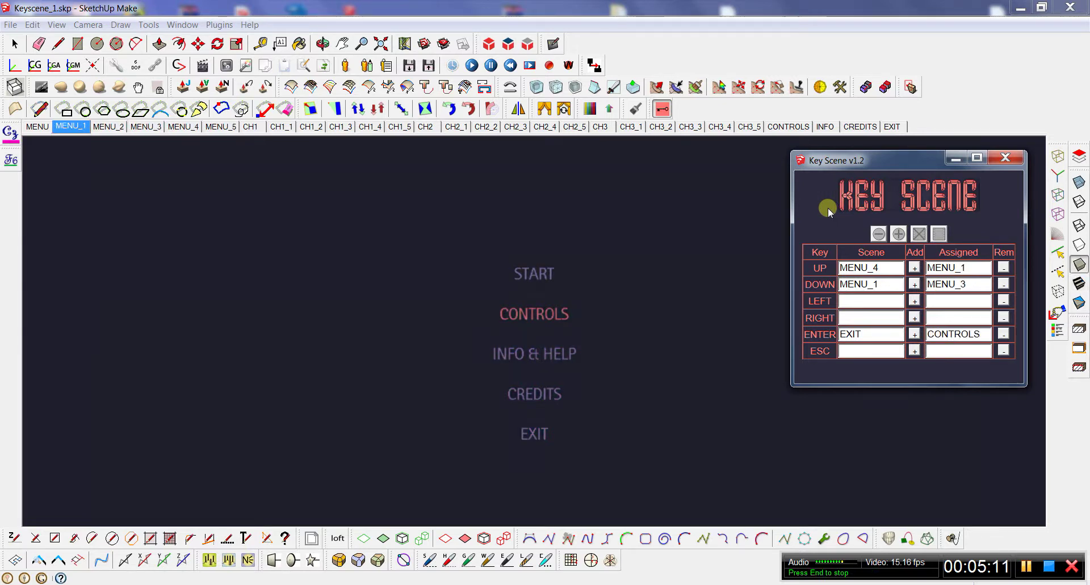
key("Return")
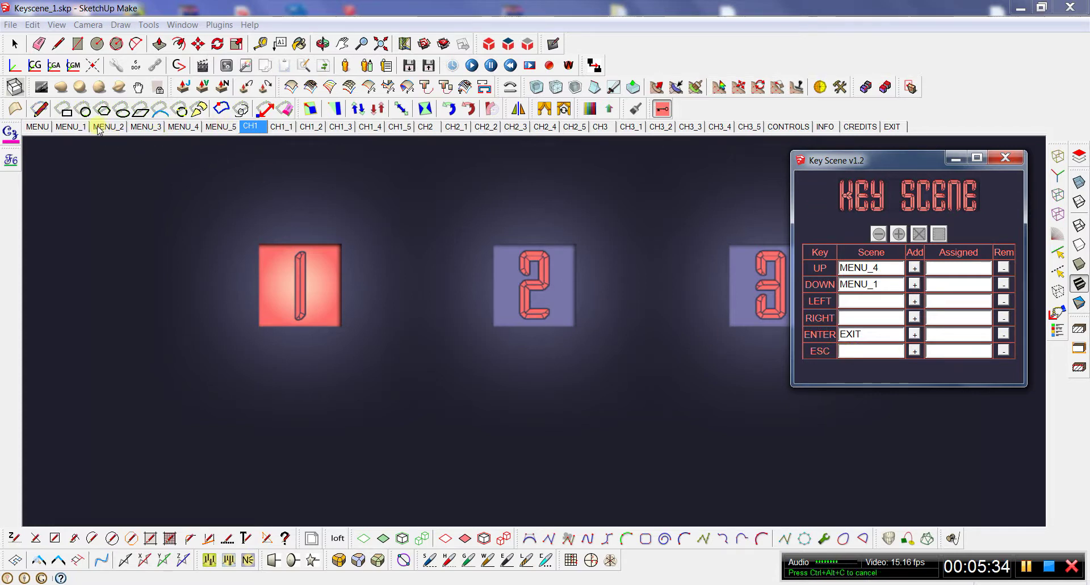
- On the CH1 scene, enter MENU_1 in ESC's Scene field, then test Esc back to MENU_1
left_click(71, 127)
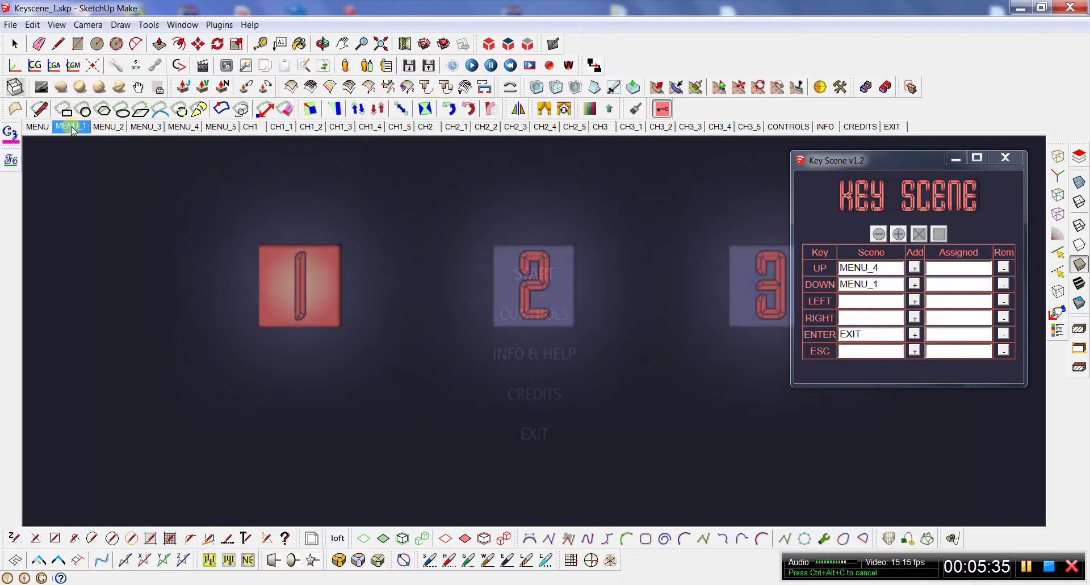
left_click(251, 127)
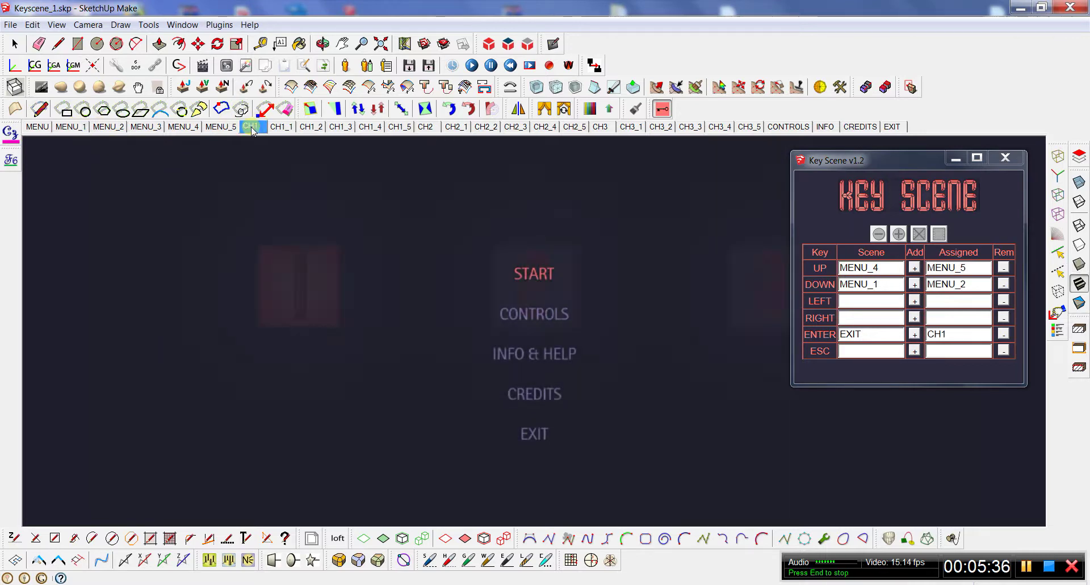
left_click(851, 352)
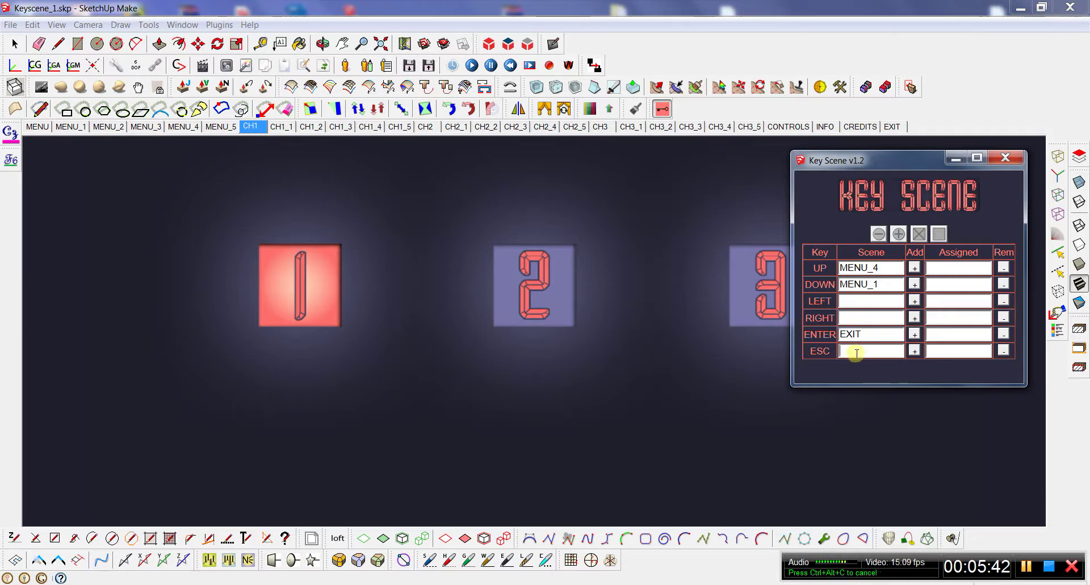
type("MENU_1")
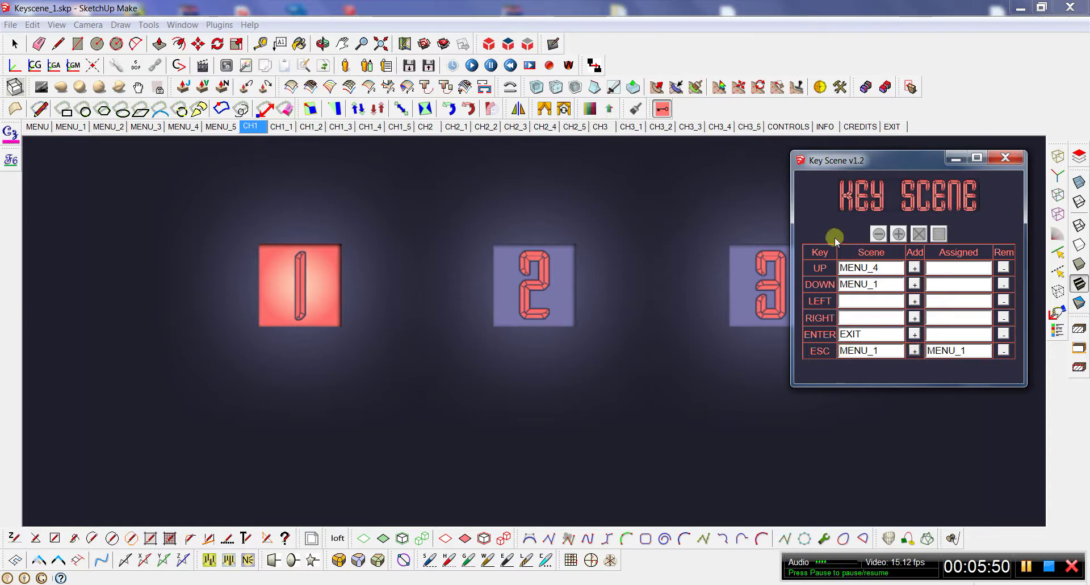
key("Escape")
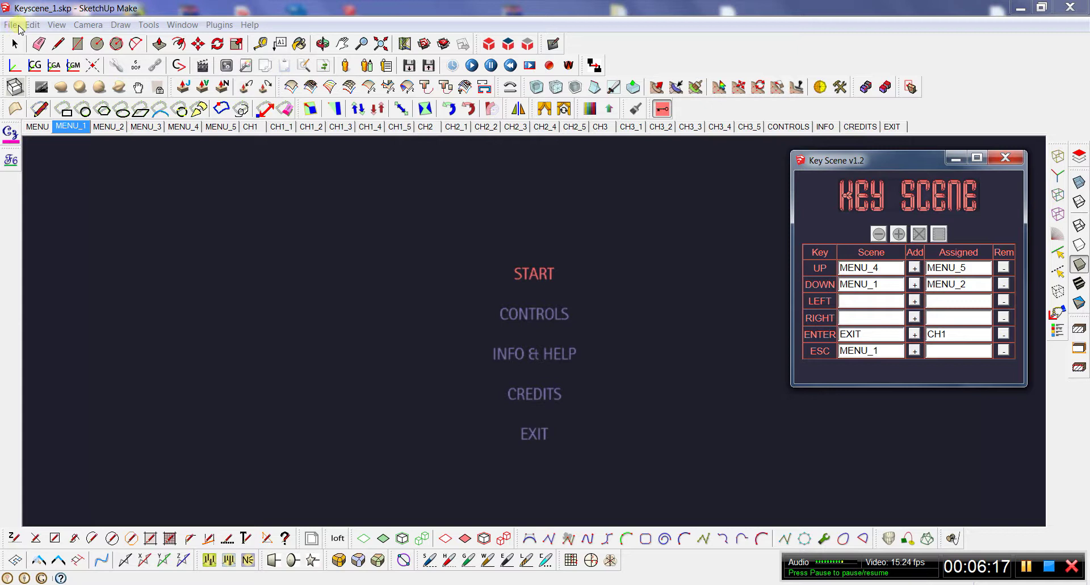
left_click(332, 214)
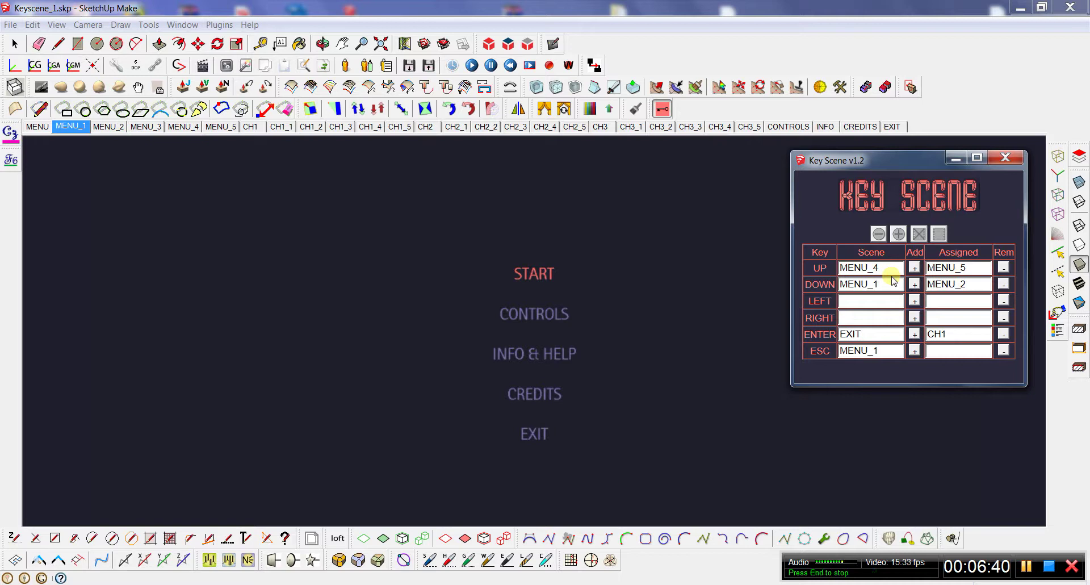
left_click(875, 300)
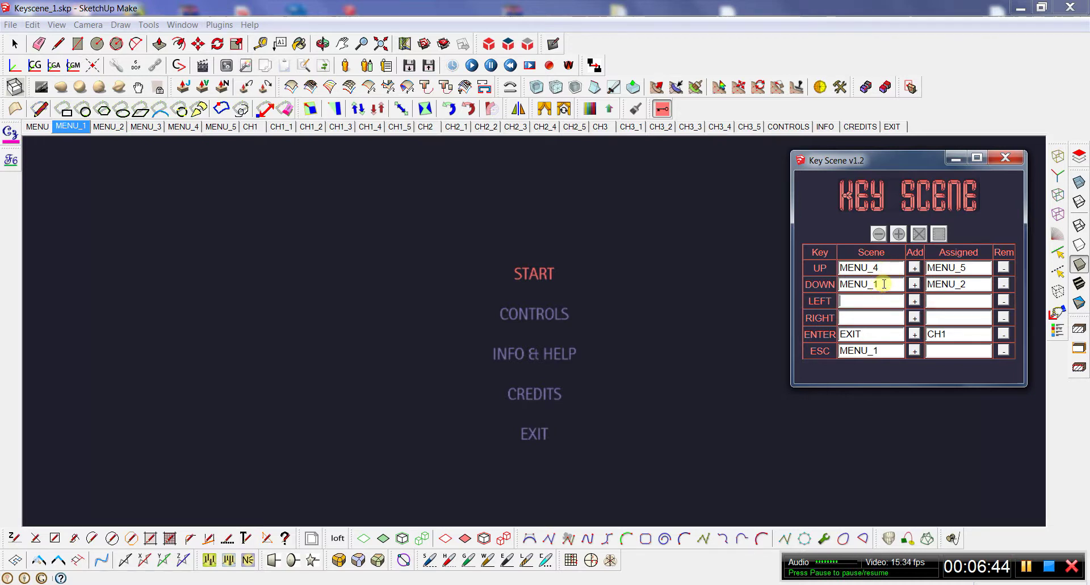